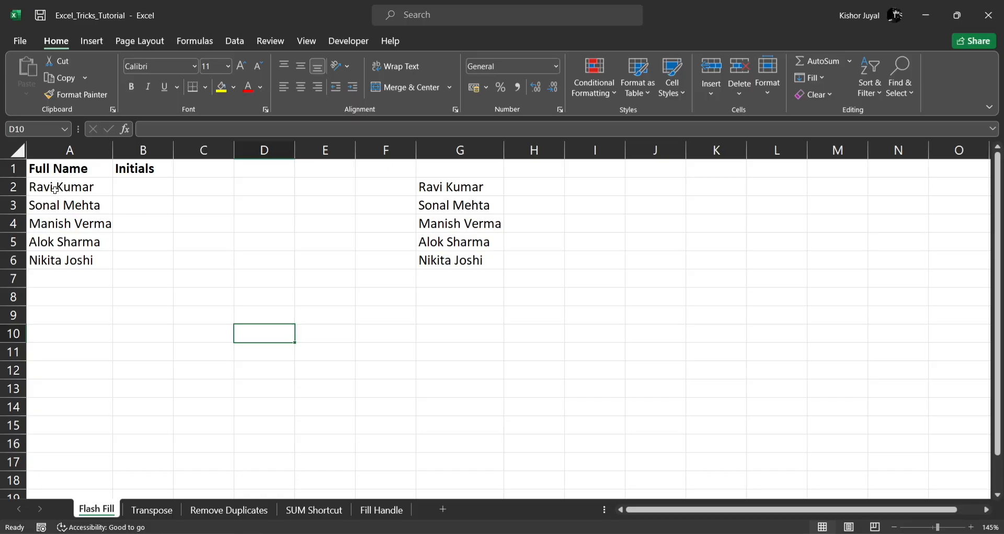
Step: Enter the first person's first name in B2 and Flash Fill the remaining first names down column B
left_click(138, 259)
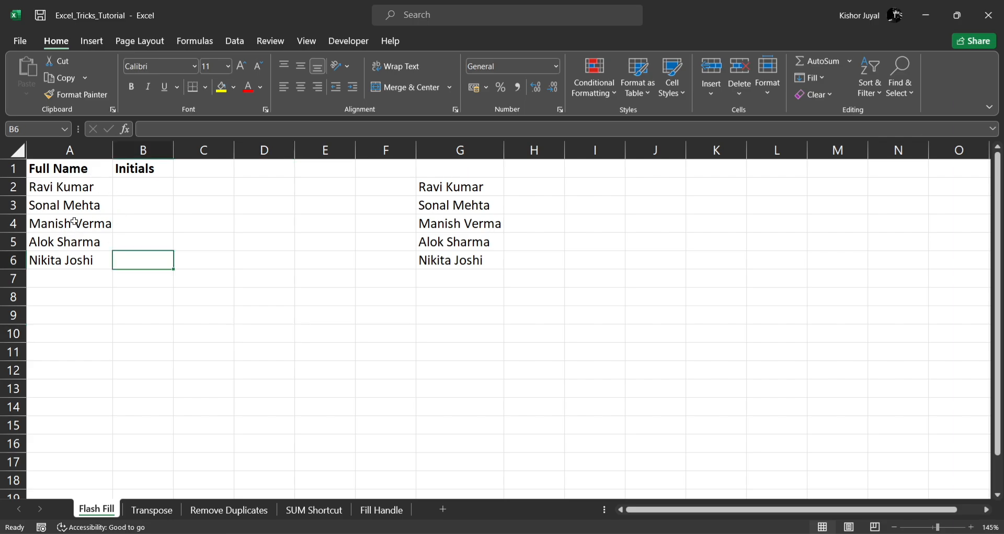
left_click(139, 190)
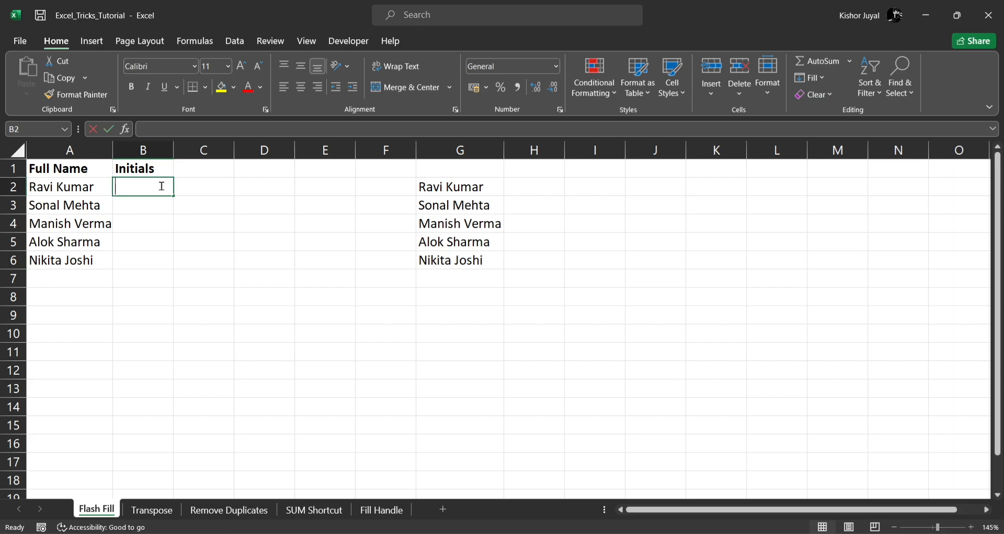
type("Ravi")
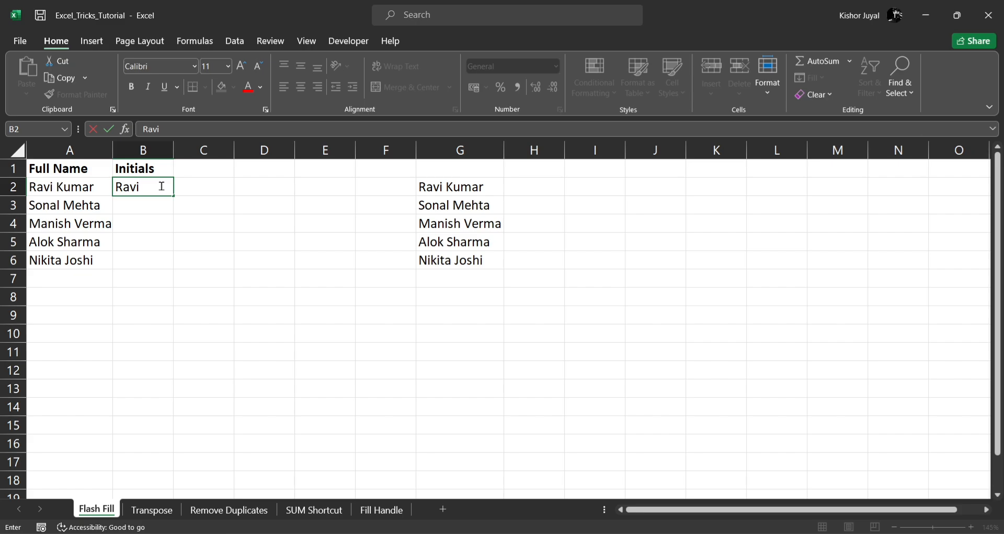
key("Return")
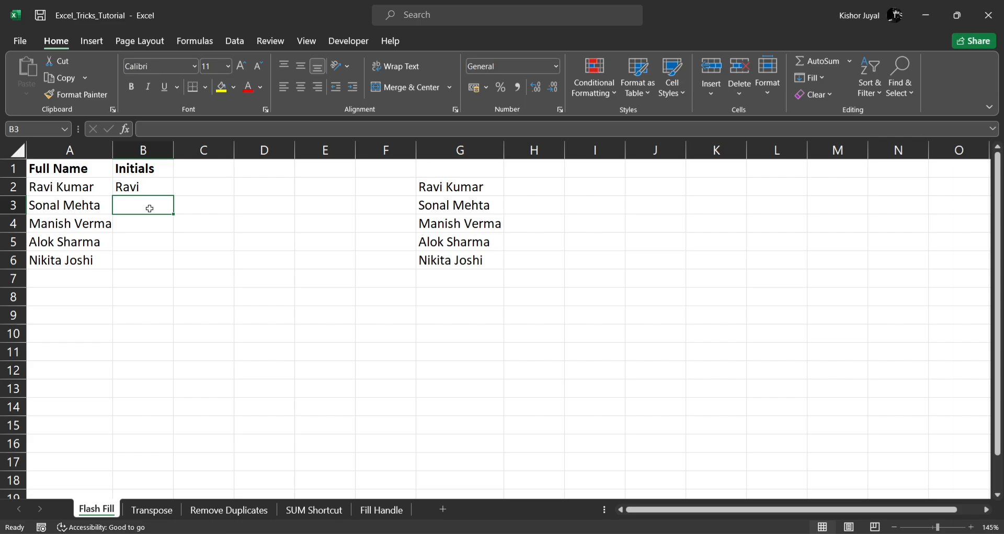
key("ctrl+e")
left_click(155, 229)
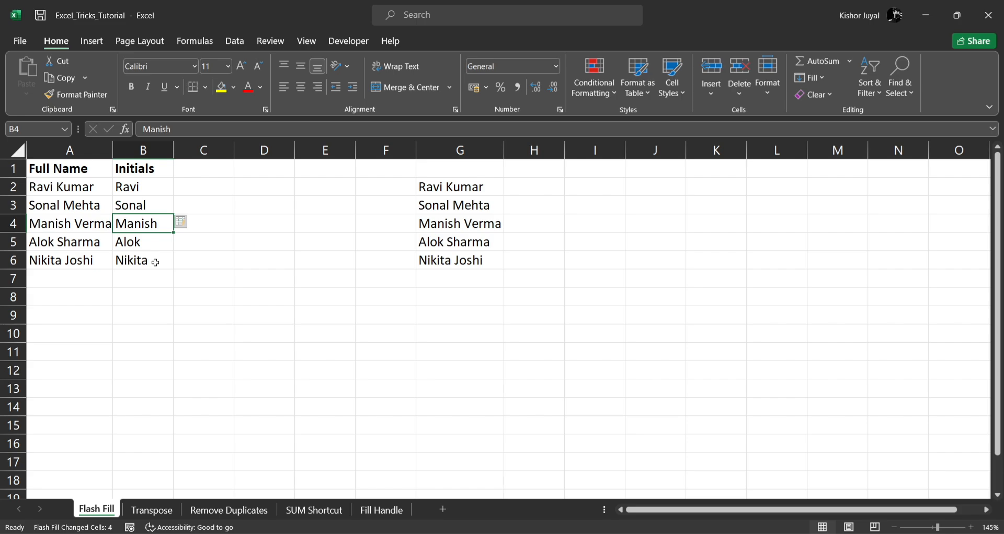
Step: Split the full name in G2 by entering the first name in H2 and the surname in I2
left_click(545, 186)
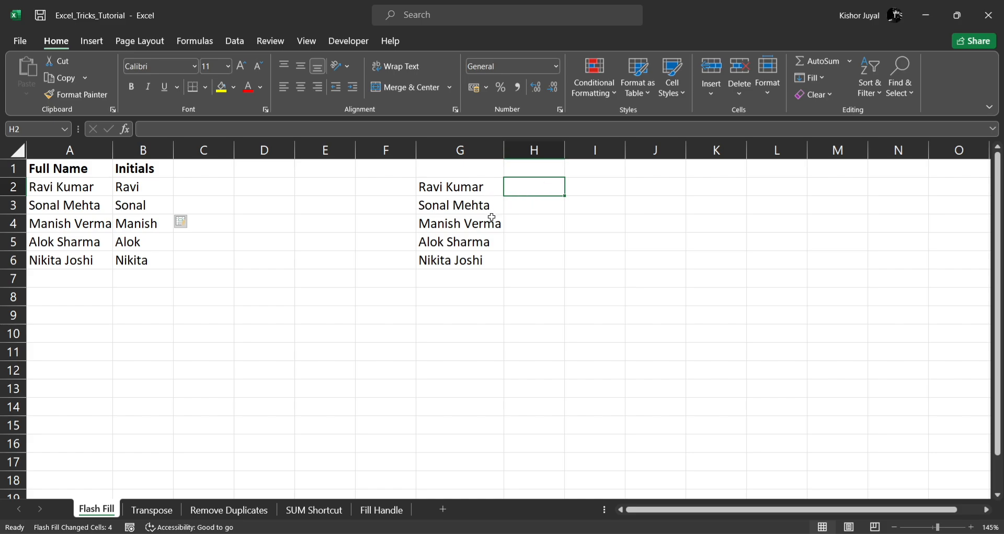
type("ra")
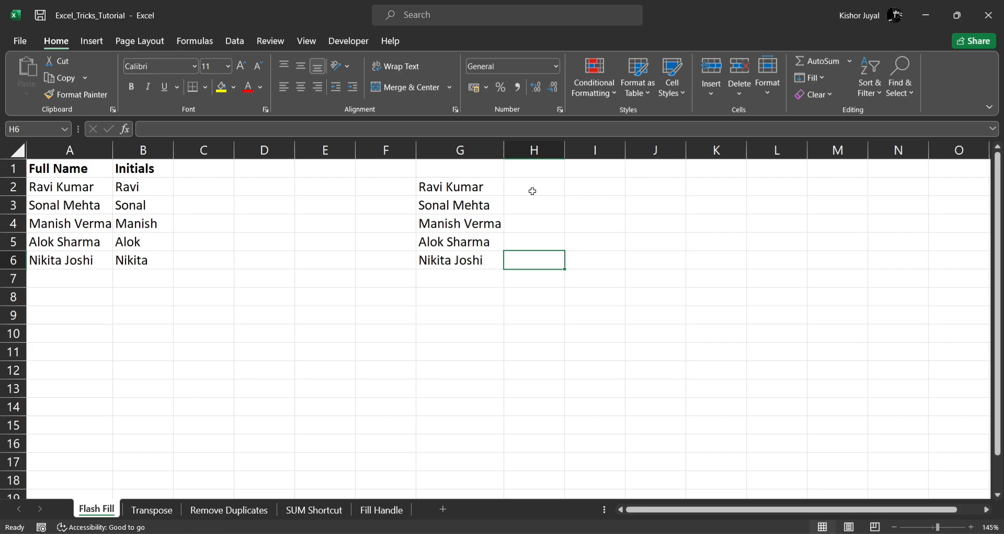
left_click(532, 192)
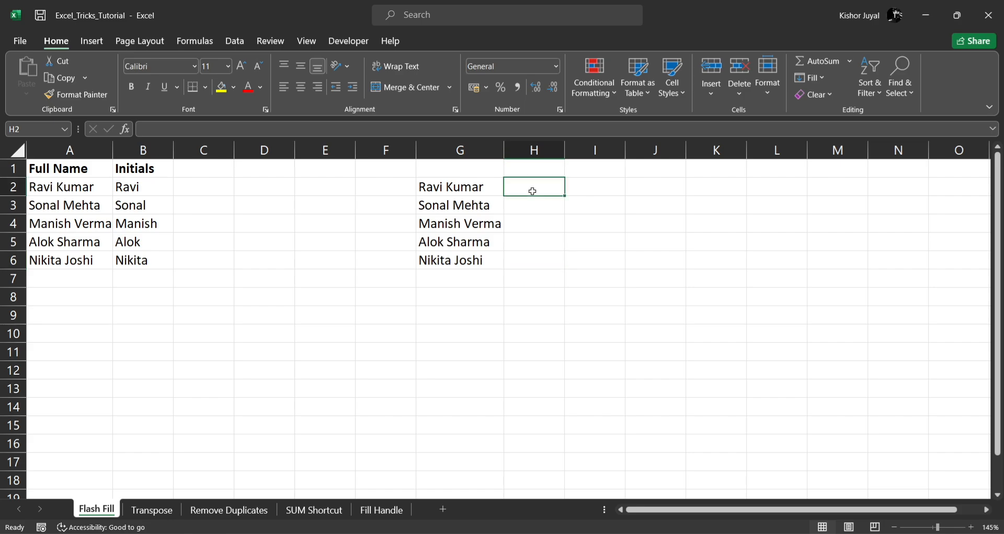
type("RAvi")
key("BackSpace")
key("BackSpace")
key("BackSpace")
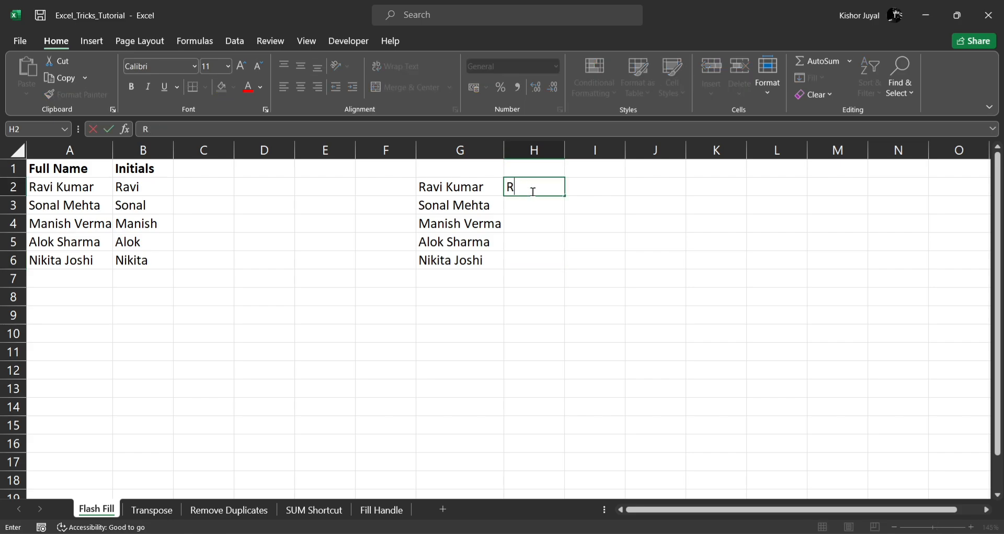
type("avi")
key("Tab")
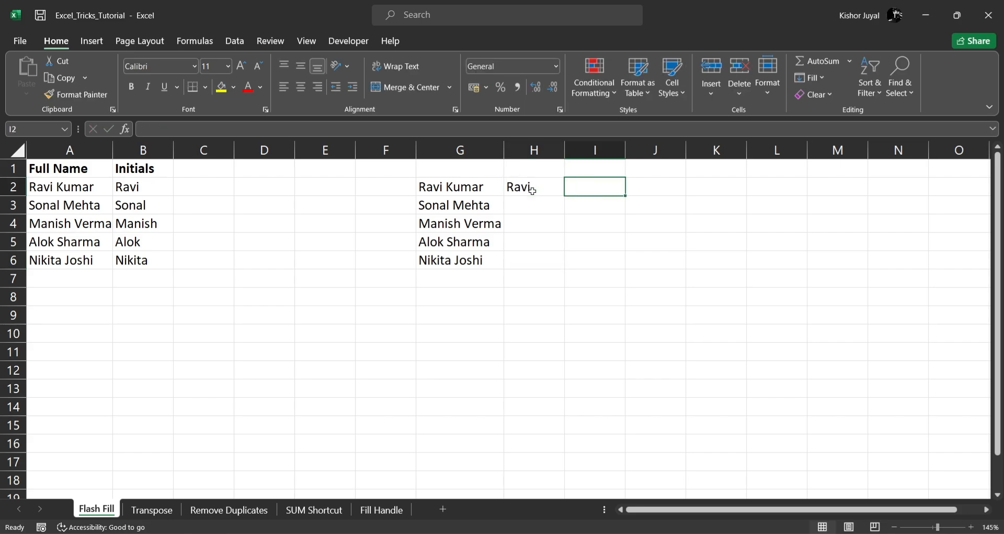
type("Kumar")
key("Return")
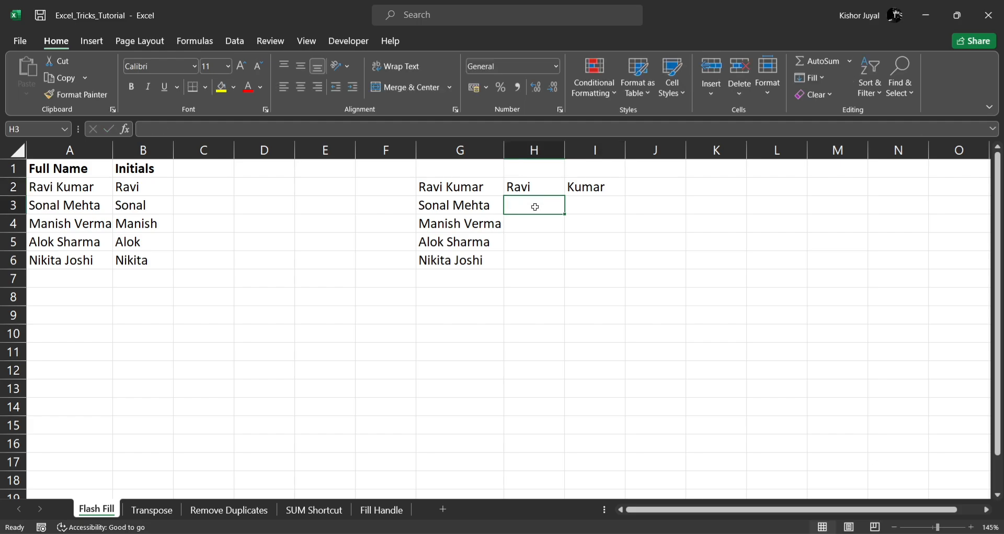
Step: Flash Fill the remaining first names down column H and the surnames down column I
key("ctrl+e")
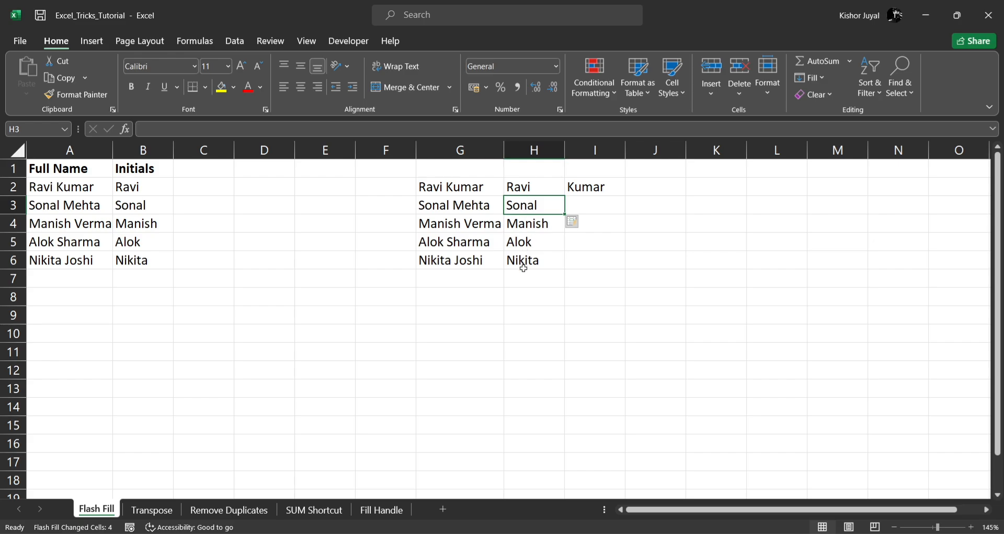
left_click(605, 207)
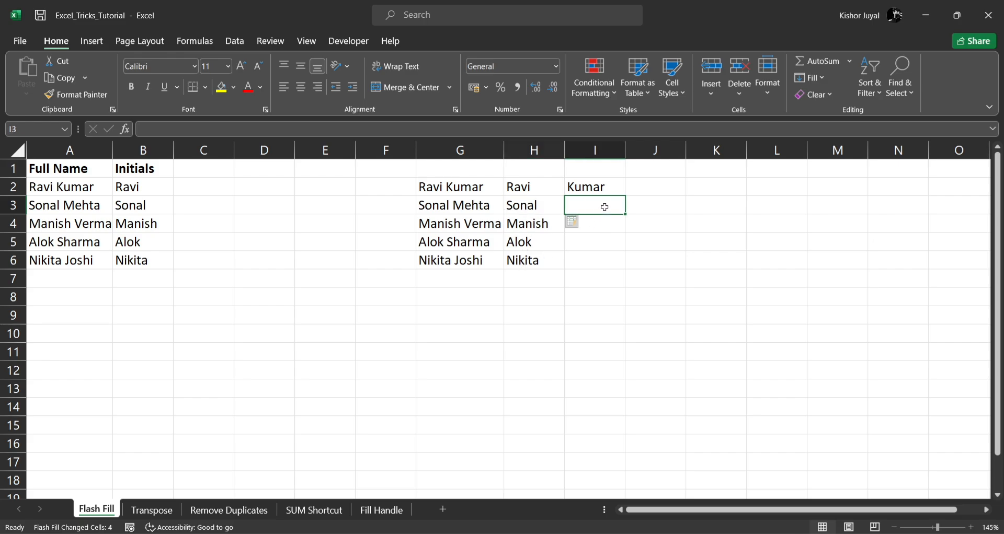
key("ctrl+e")
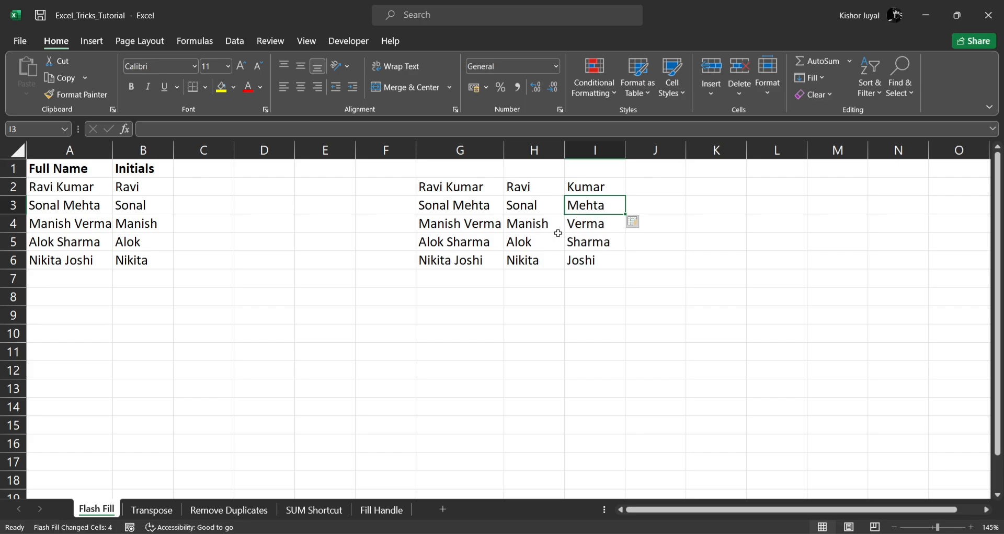
Step: Delete column G containing the full names
left_click(655, 189)
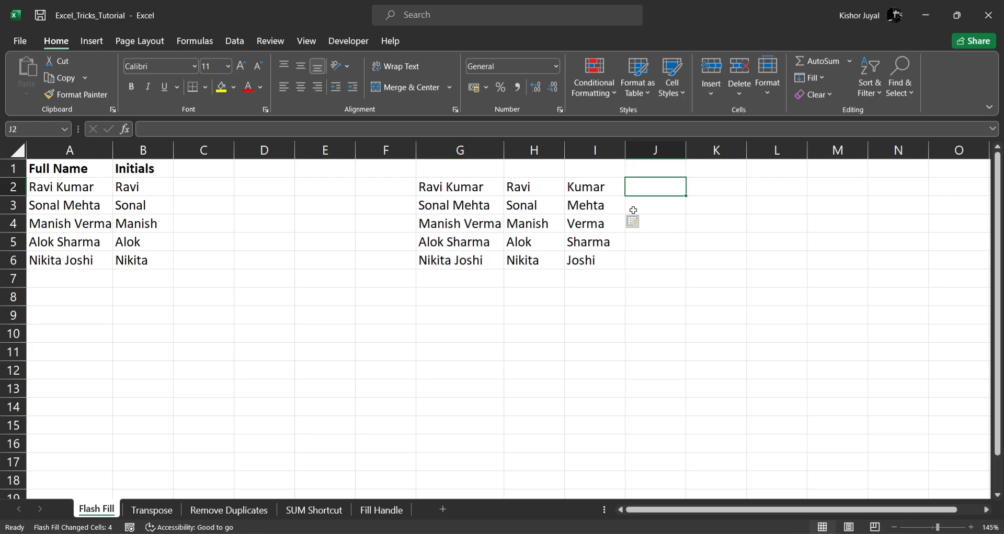
left_click(470, 149)
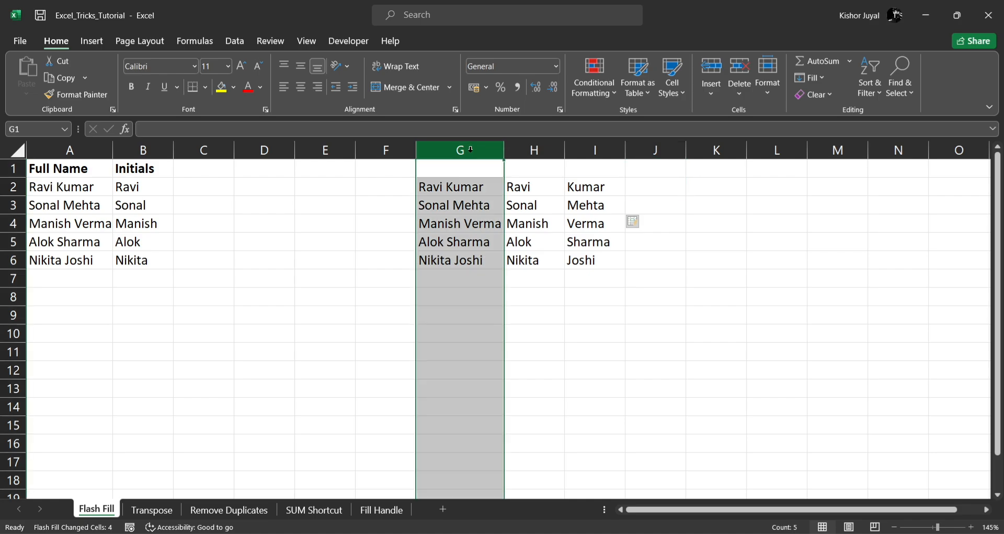
right_click(470, 149)
left_click(515, 283)
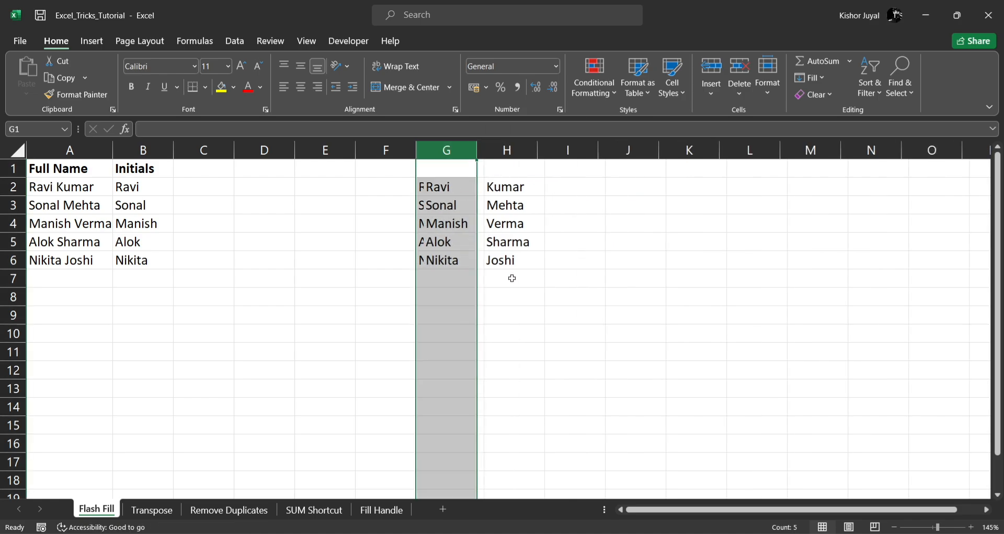
left_click(493, 301)
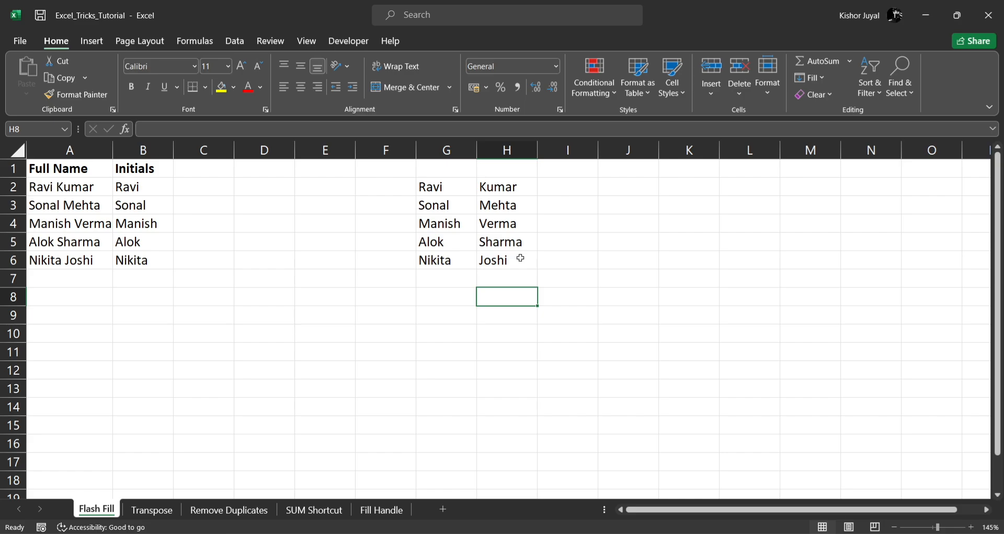
Step: Enter the full name combined from G2 and H2, separated by a space, in cell I2
left_click(591, 192)
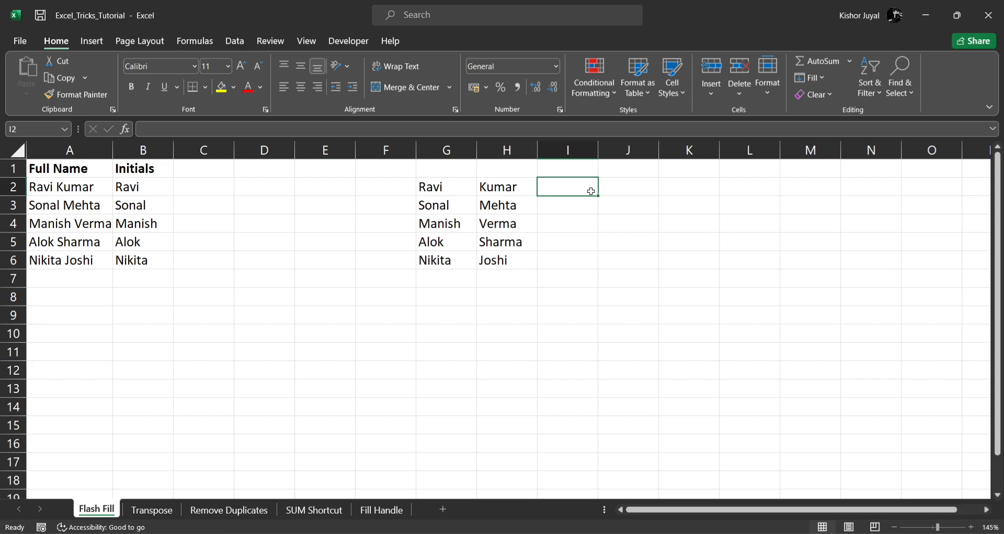
type("Ravi")
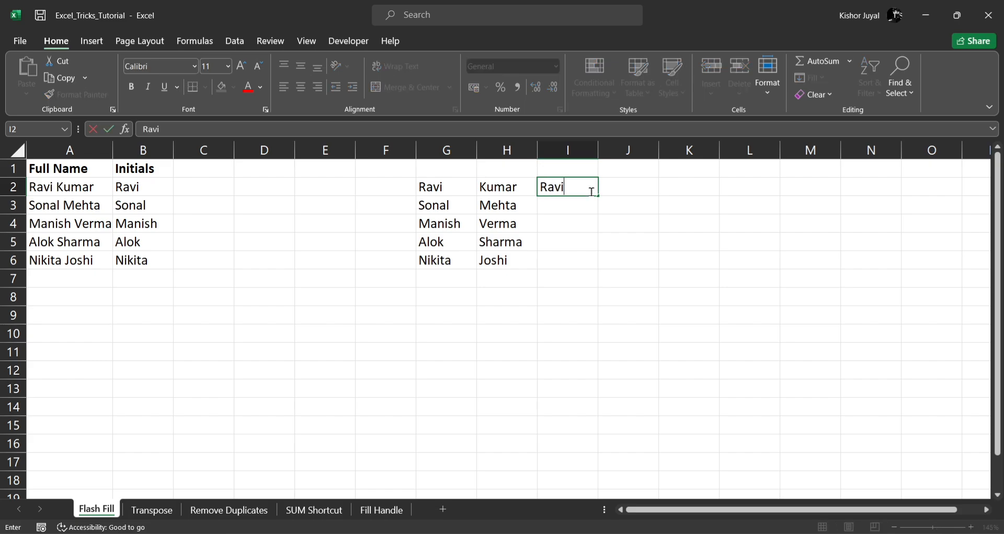
type(" KUmar")
key("BackSpace")
key("BackSpace")
key("BackSpace")
key("BackSpace")
type("umar")
key("Return")
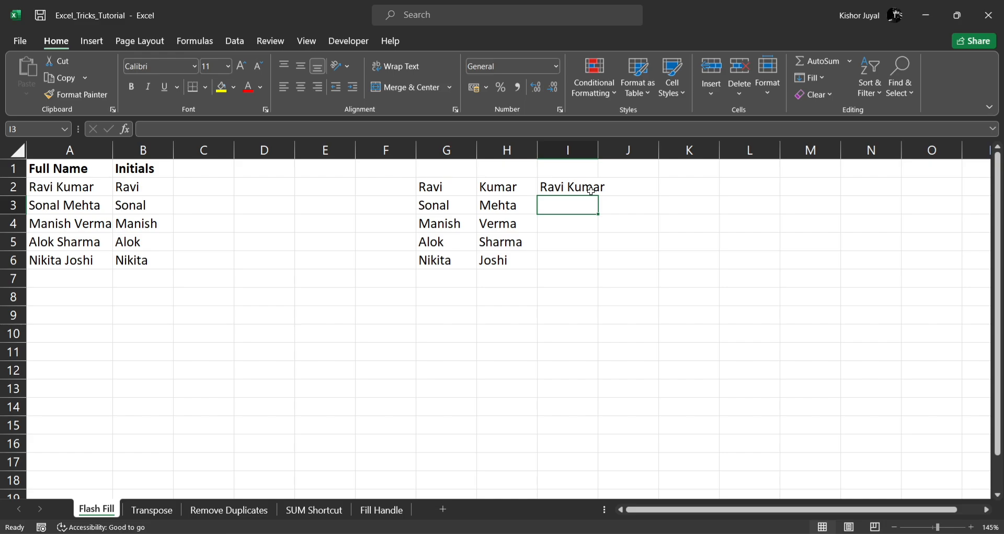
Step: Flash Fill the remaining combined names down column I and auto-fit the column width
key("ctrl+e")
left_click(656, 348)
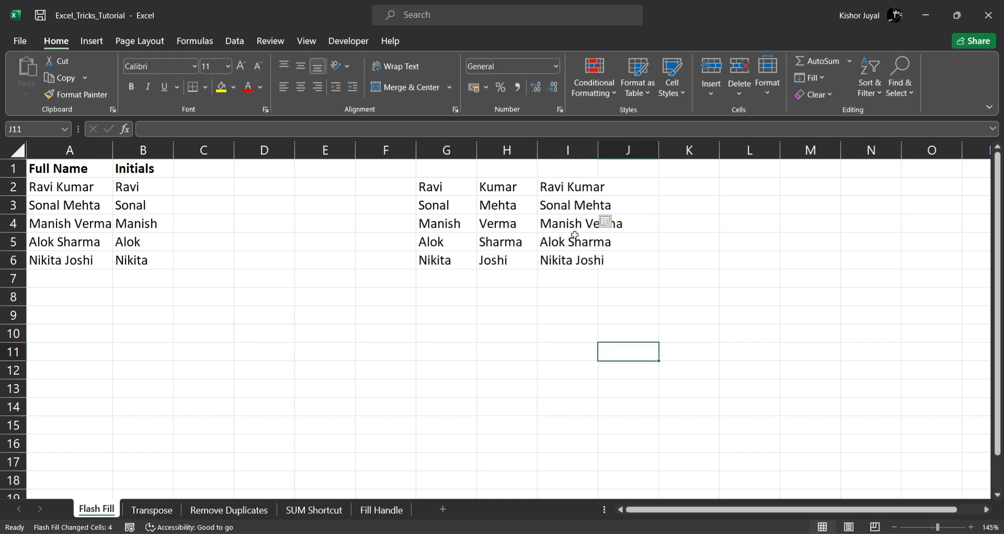
double_click(598, 151)
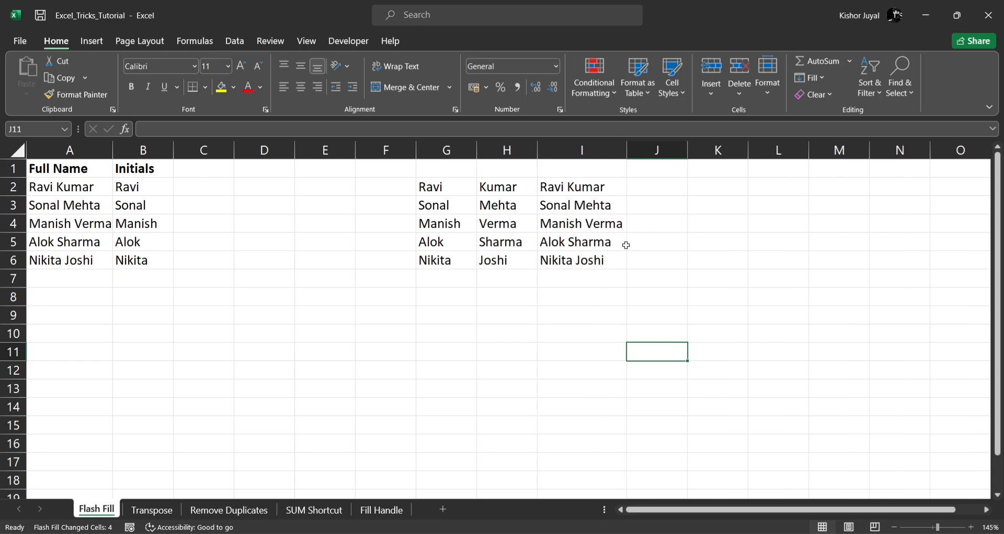
Step: Enter "&" in cell J2 beside the first combined name
left_click(662, 182)
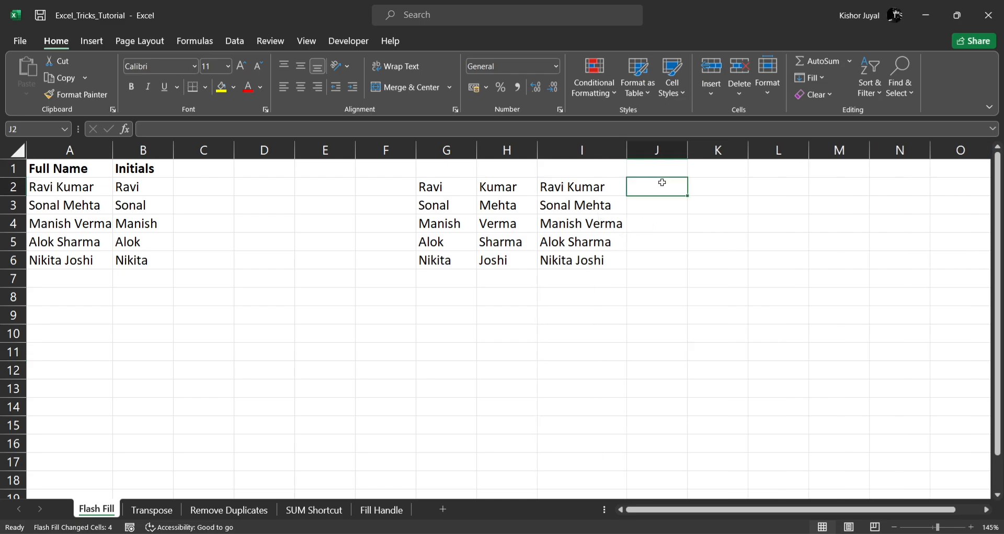
type("&")
key("Return")
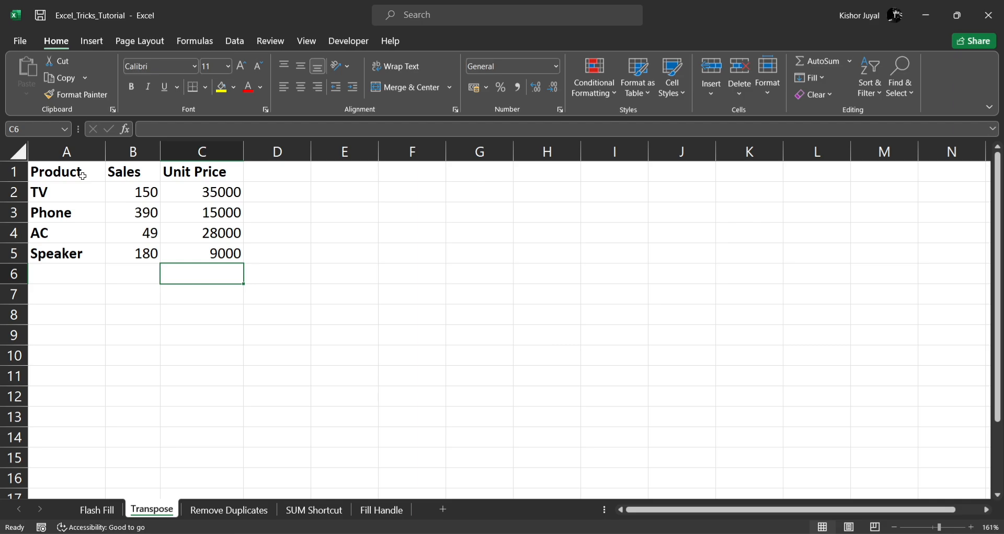
Step: Examine the header row, product column and overall layout of the sales table on the Transpose sheet
left_click_drag(83, 177, 202, 248)
left_click(148, 350)
left_click_drag(77, 176, 255, 179)
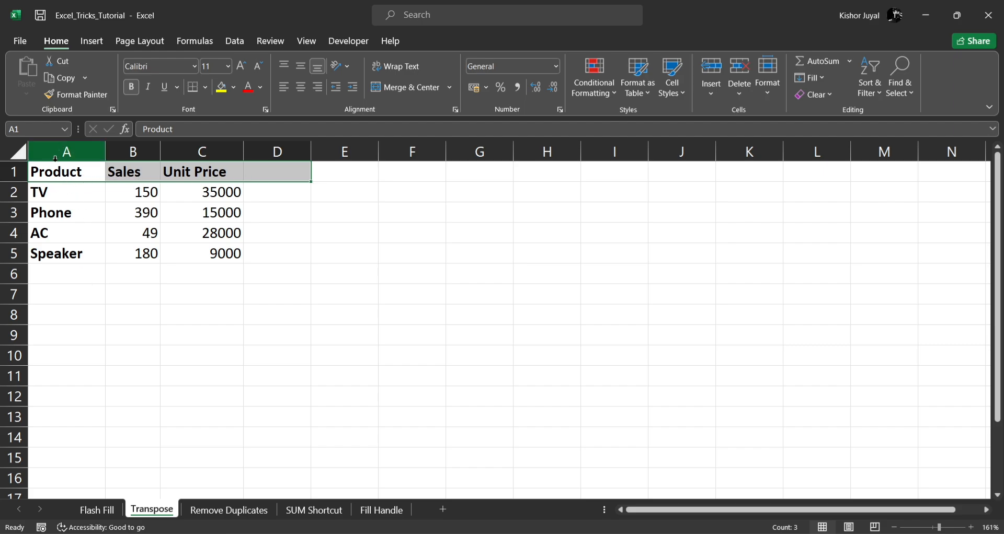
left_click(50, 174)
left_click_drag(45, 200, 47, 268)
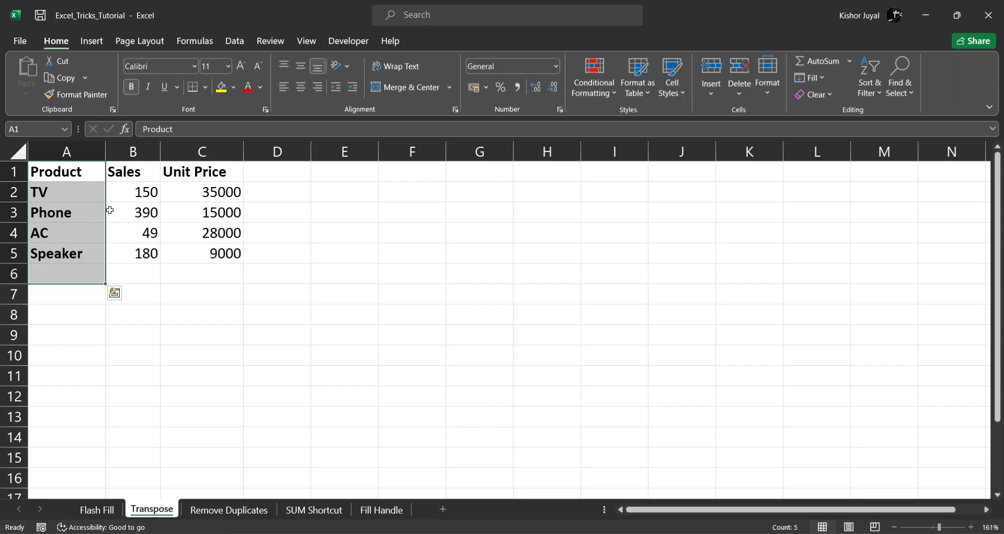
left_click_drag(62, 178, 205, 154)
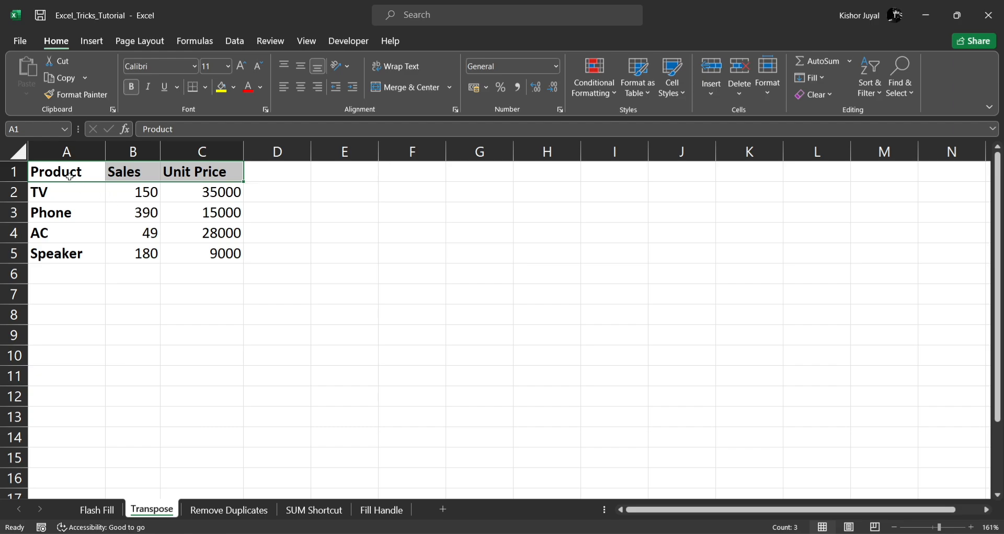
left_click(180, 314)
left_click_drag(77, 172, 234, 249)
left_click(359, 251)
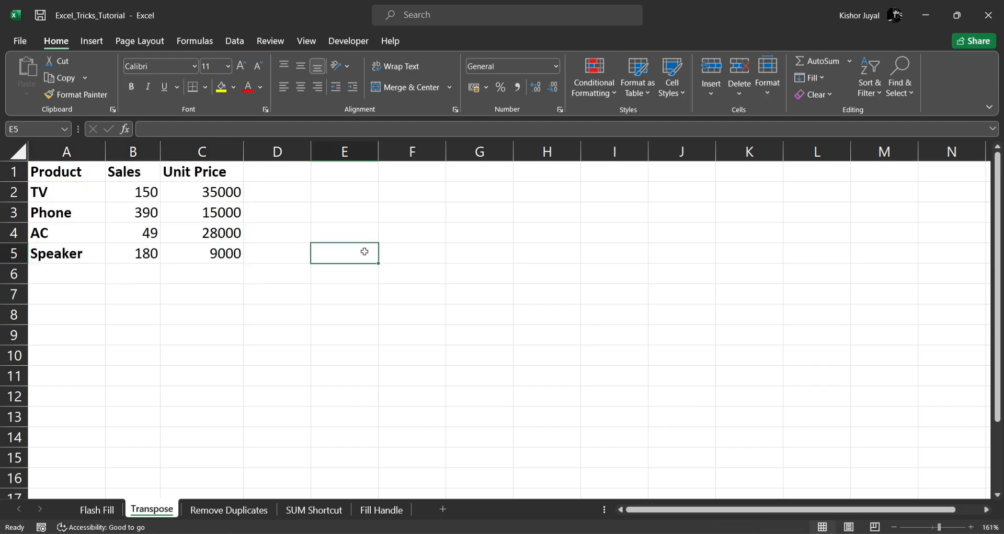
Step: Copy the whole sales table A1:C5 and paste it transposed starting at cell F1 with Paste Special
left_click(132, 206)
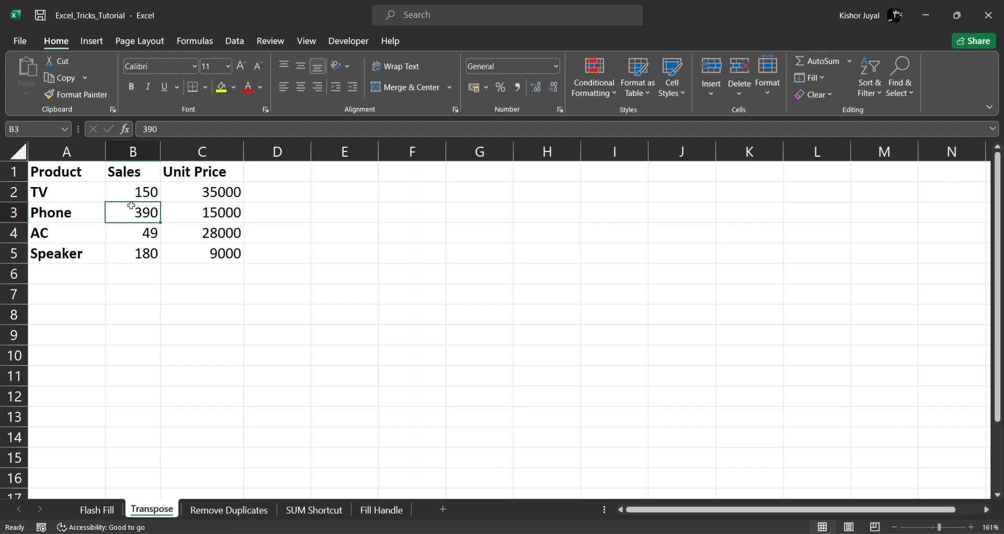
key("ctrl+a")
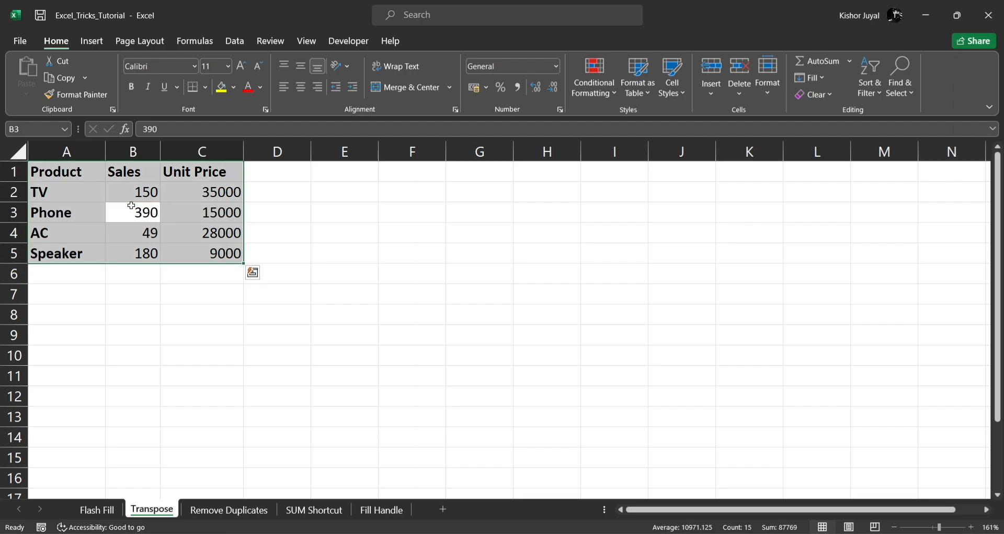
key("ctrl+c")
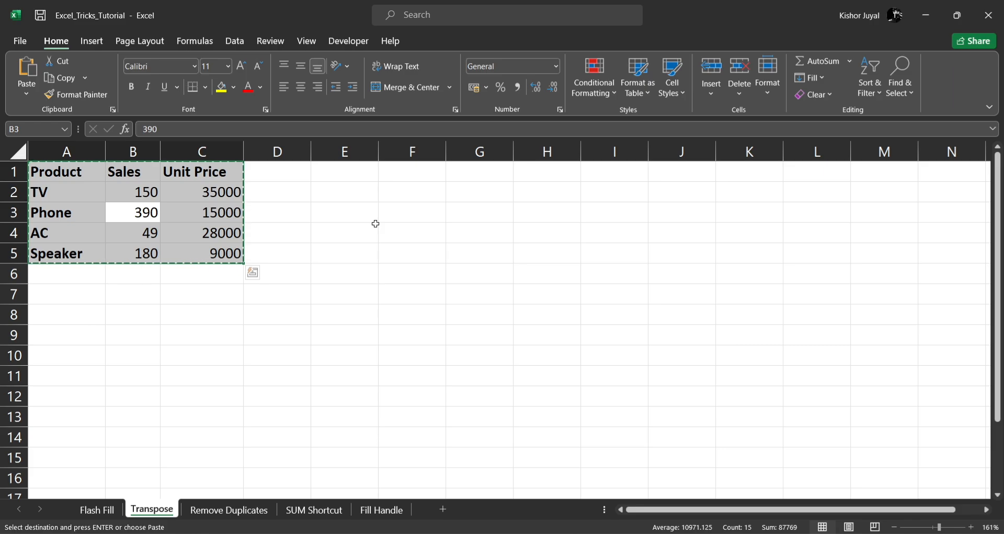
left_click(413, 175)
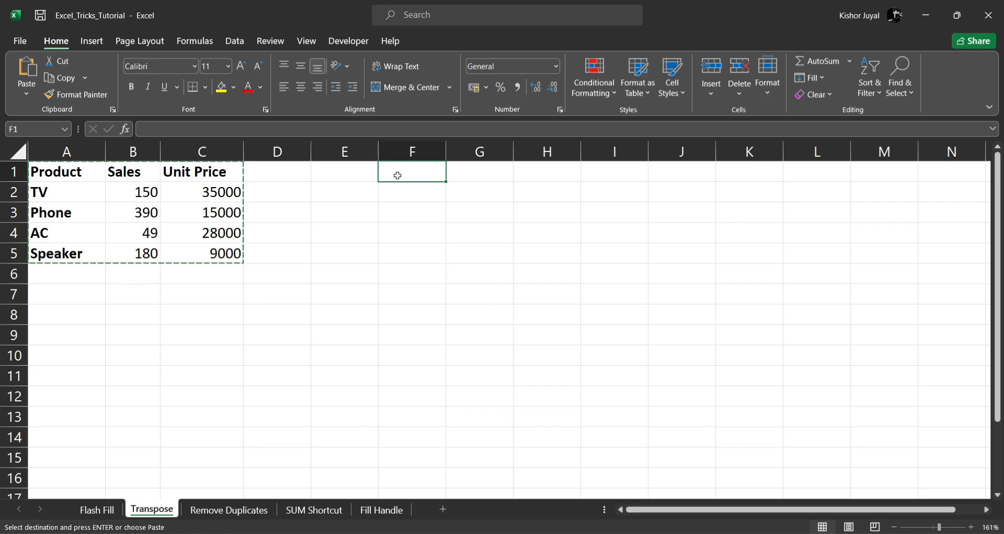
right_click(409, 175)
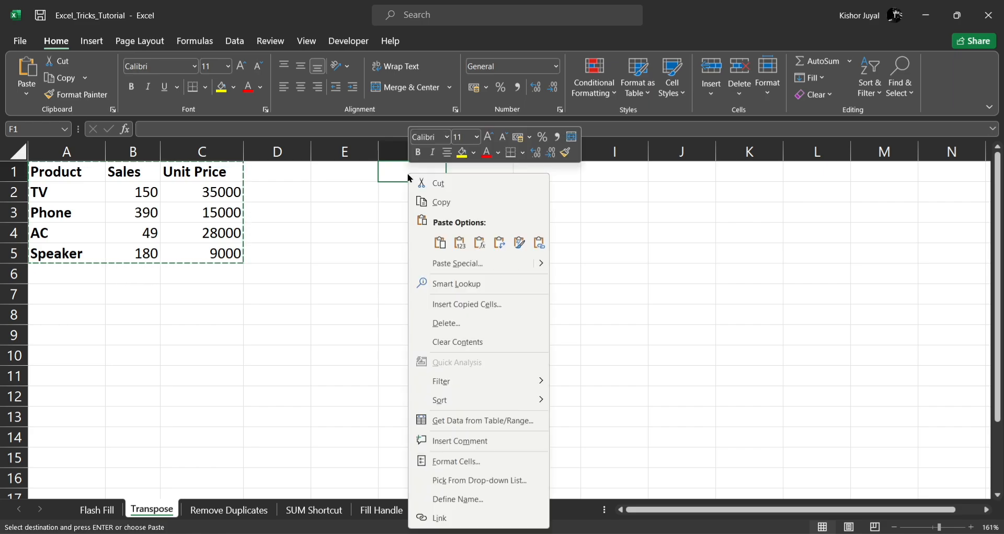
left_click(491, 267)
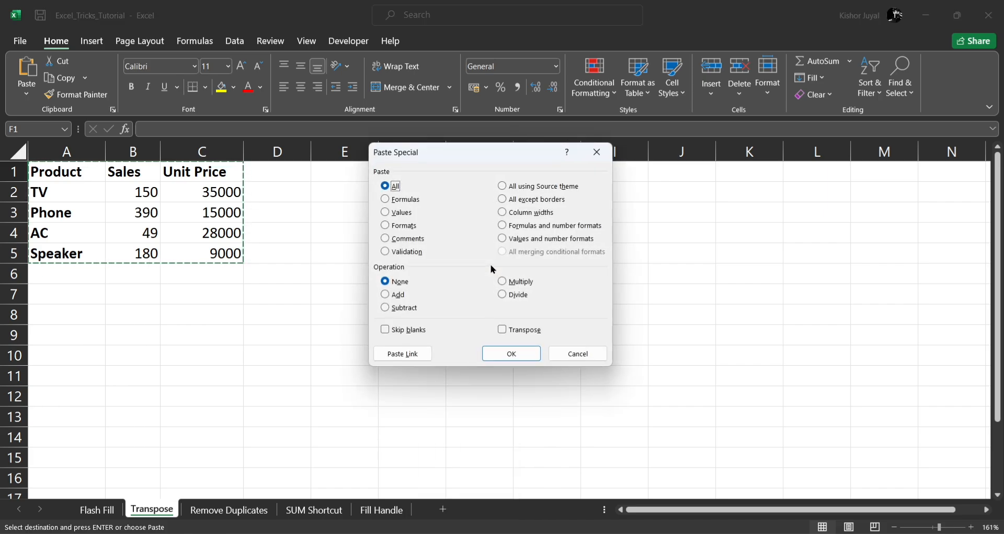
left_click(503, 330)
left_click(510, 354)
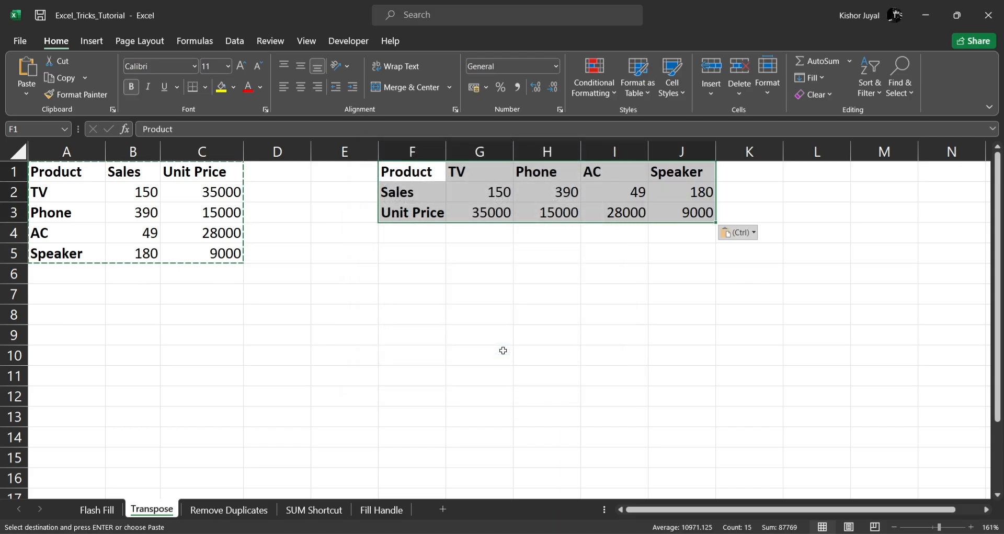
left_click(480, 255)
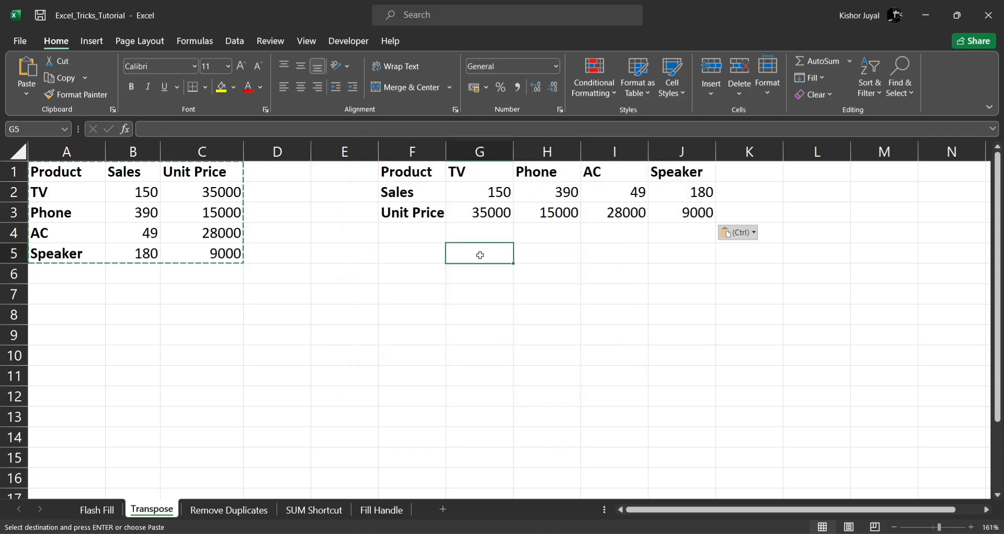
key("Escape")
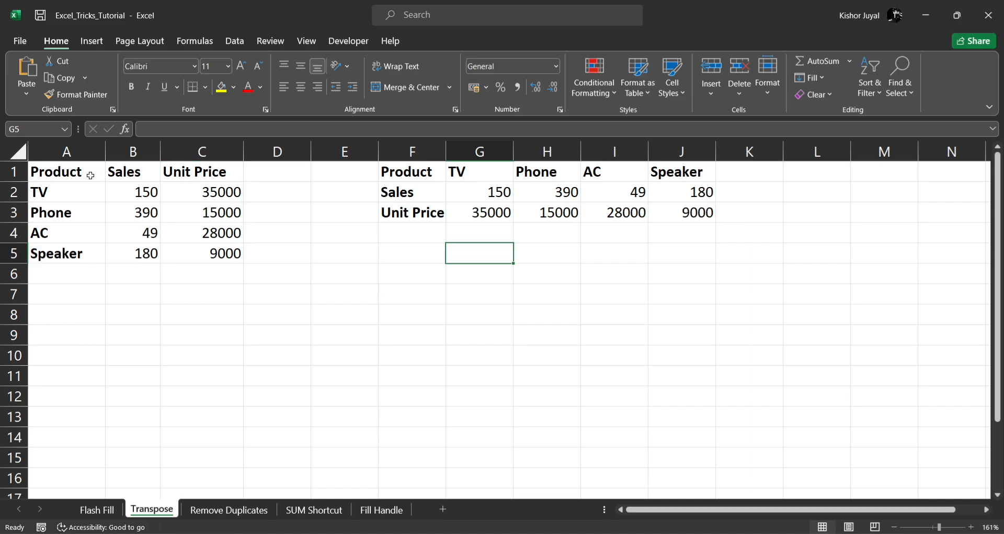
Step: Compare the original product column with the header row and sales values of the transposed table
left_click_drag(91, 176, 58, 248)
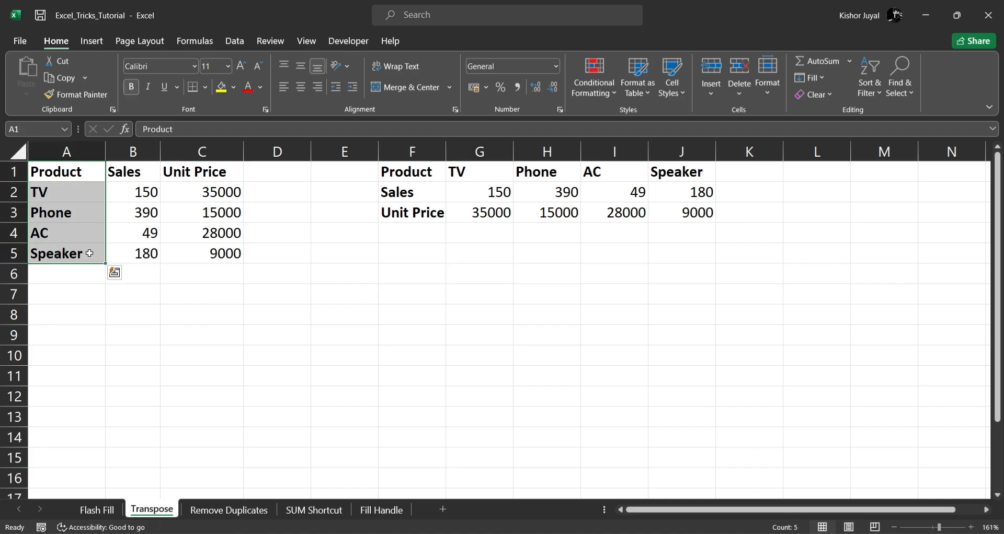
left_click_drag(385, 174, 607, 172)
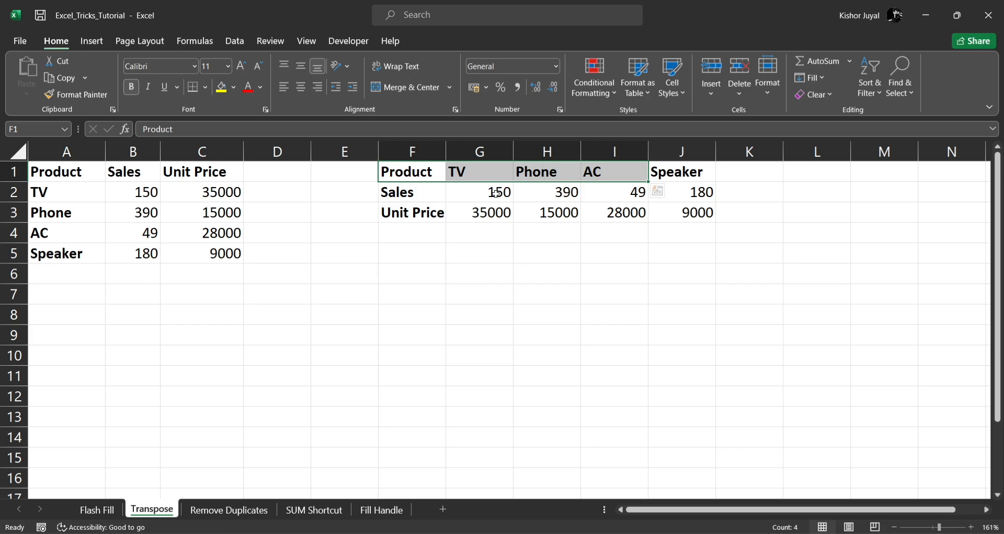
left_click(560, 192)
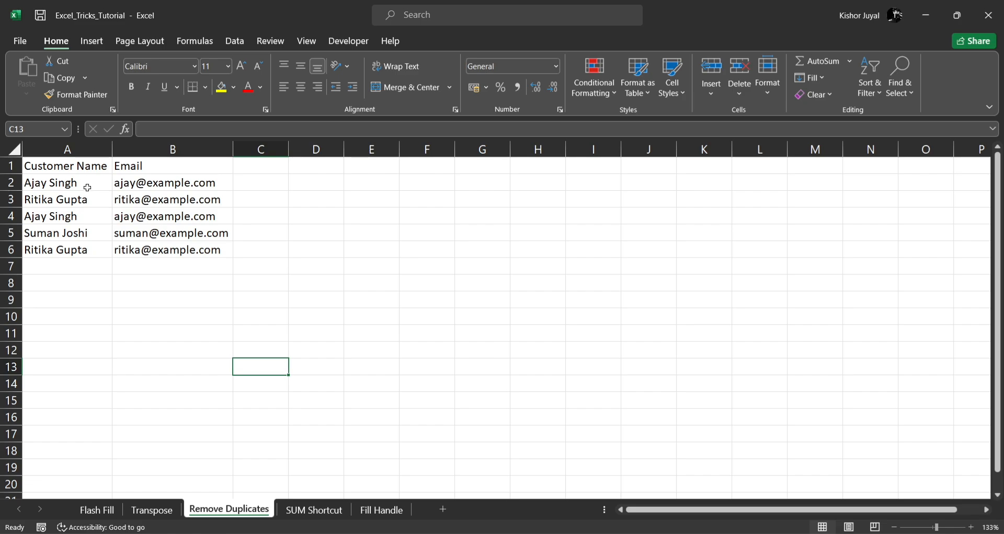
Step: Examine the customer name and email rows on the Remove Duplicates sheet for repeated records
left_click_drag(87, 188, 163, 187)
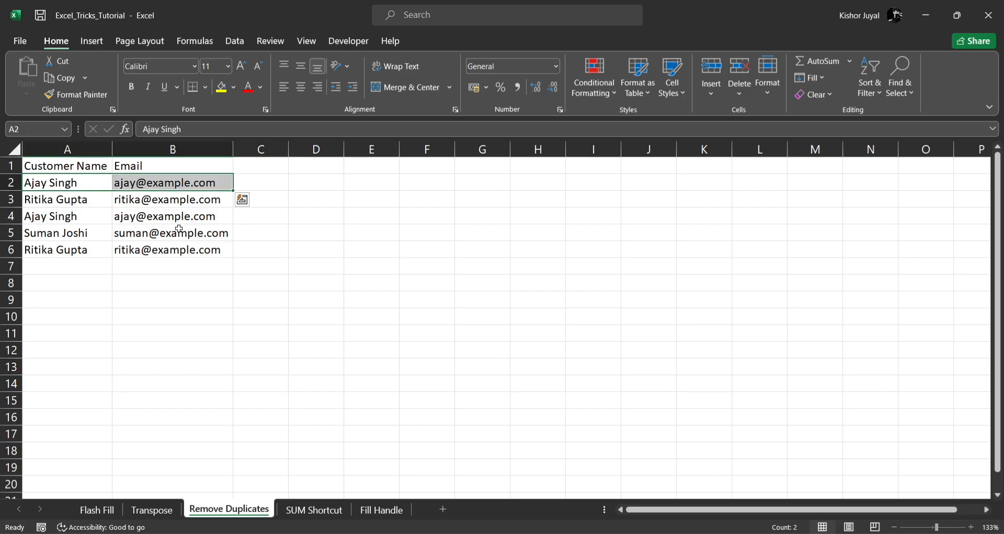
left_click(64, 198)
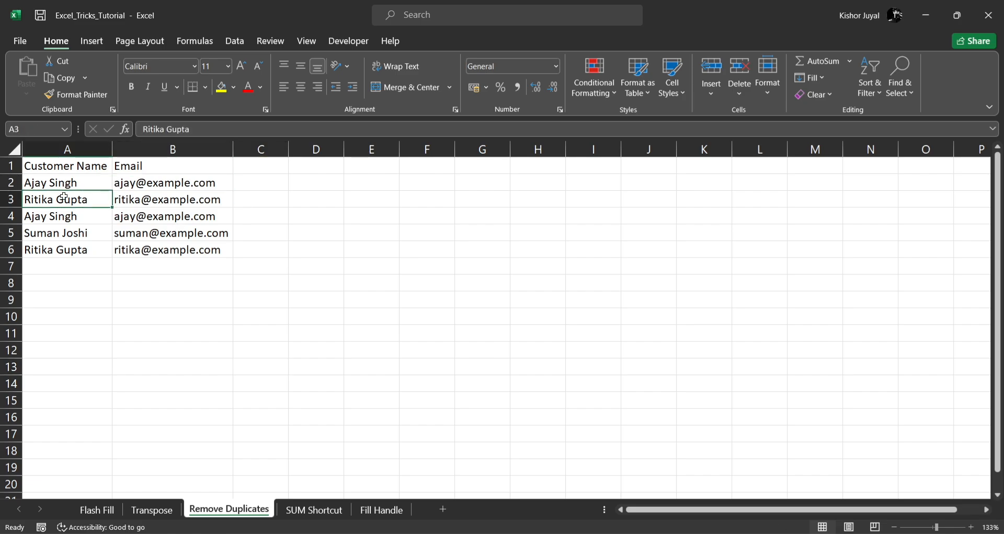
left_click_drag(62, 183, 183, 184)
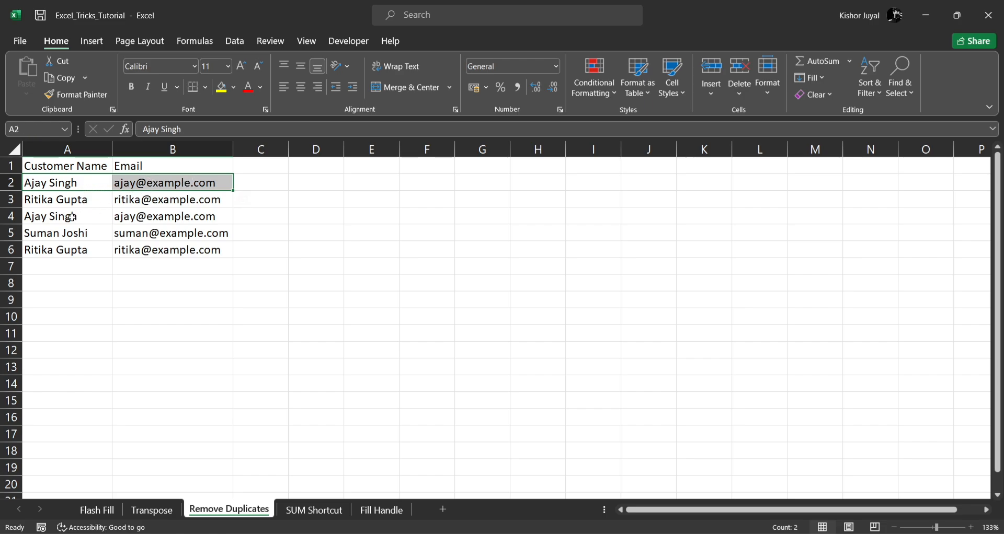
left_click_drag(72, 216, 166, 200)
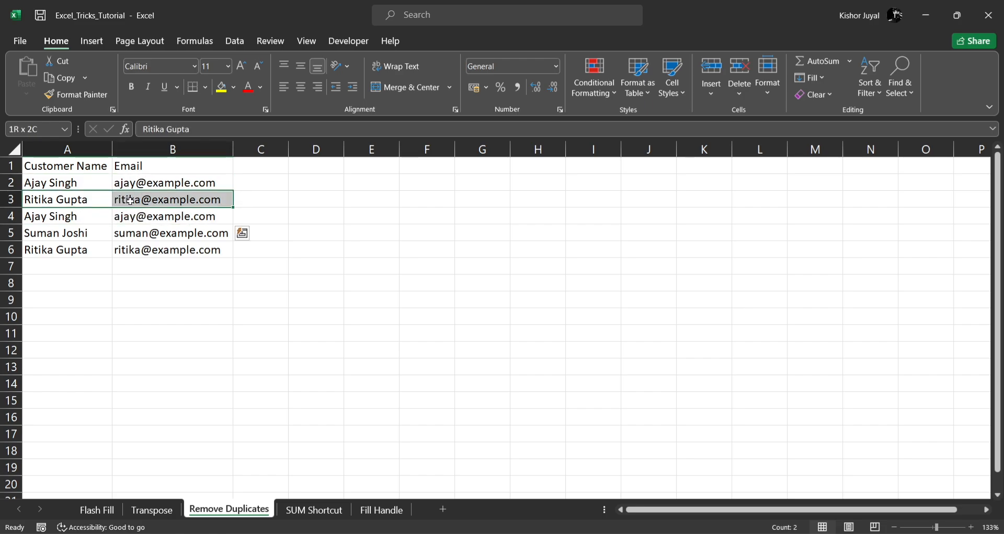
left_click(78, 235)
left_click_drag(116, 235, 118, 234)
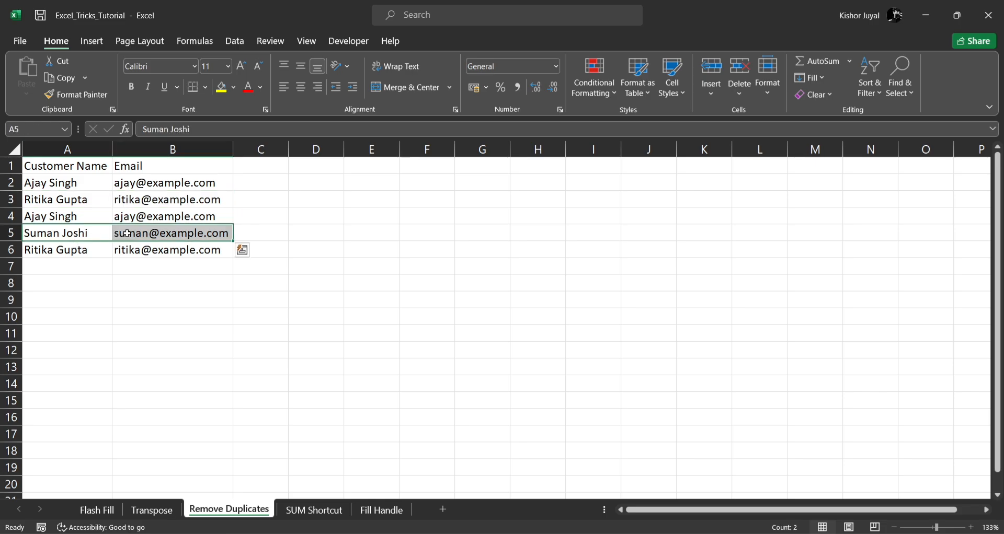
left_click(215, 333)
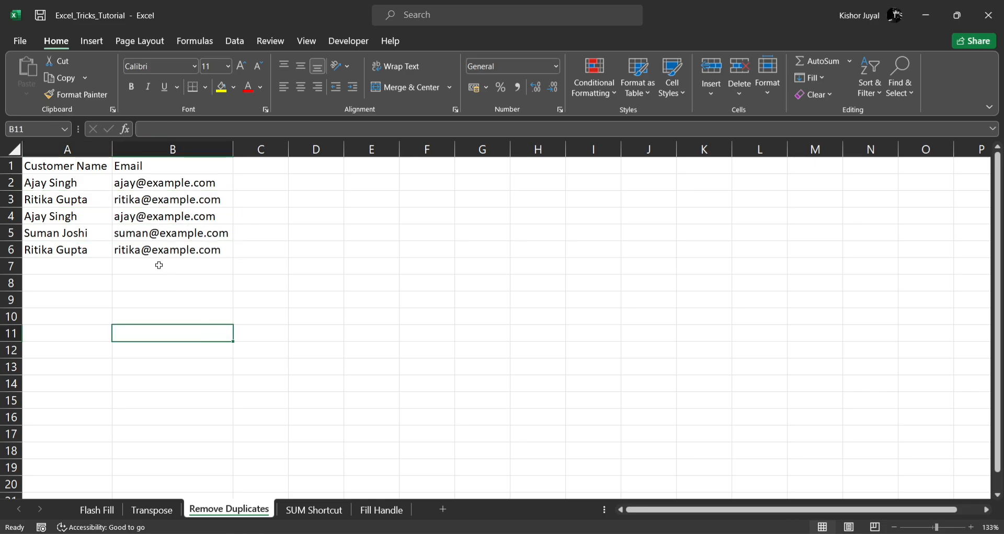
Step: Remove duplicate rows from the customer table A1:B6, comparing both Column A and Column B
left_click(89, 195)
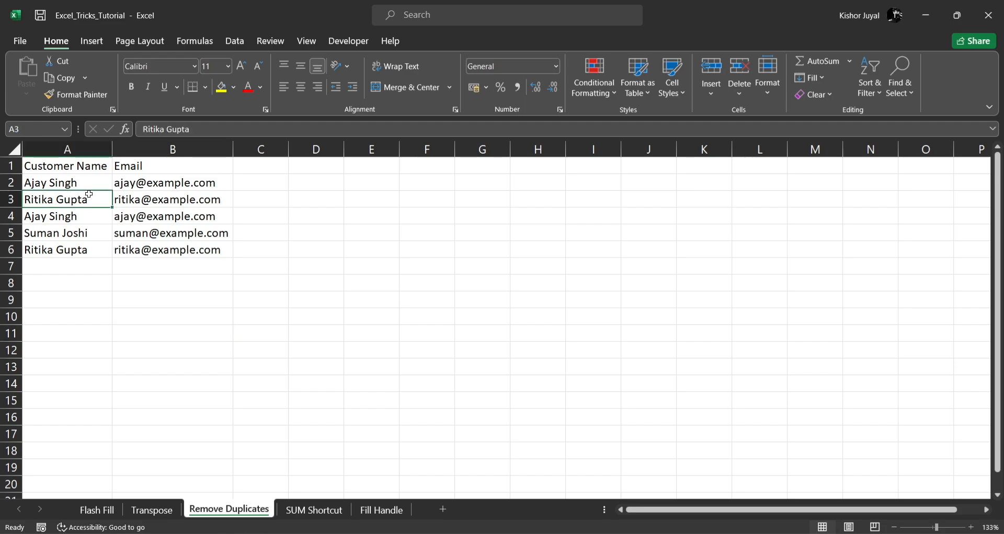
key("ctrl+a")
left_click(181, 210)
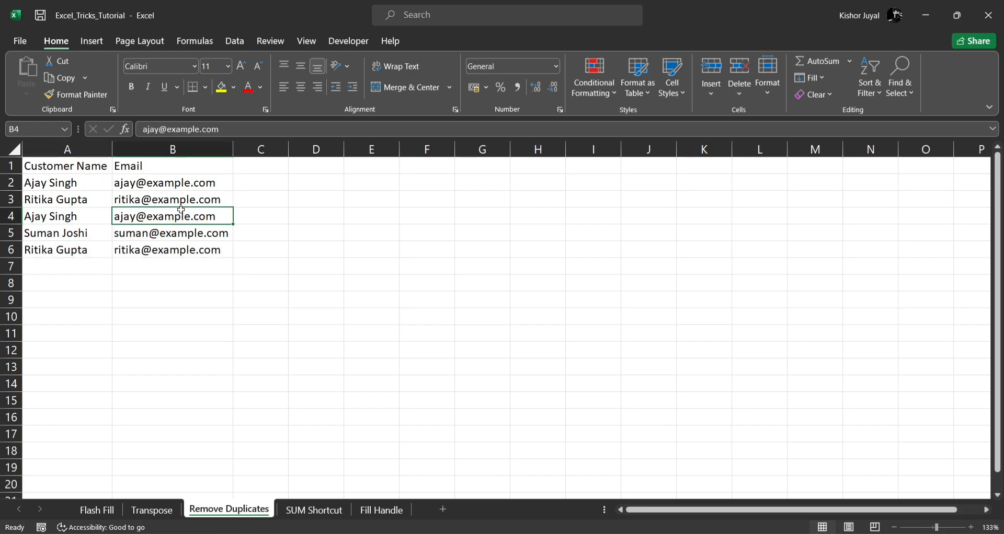
key("ctrl+a")
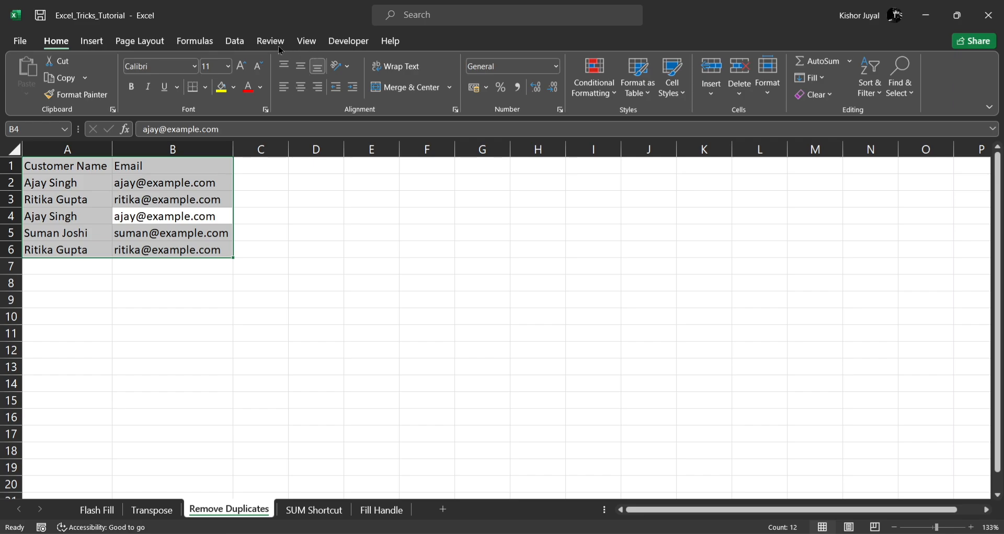
left_click(239, 45)
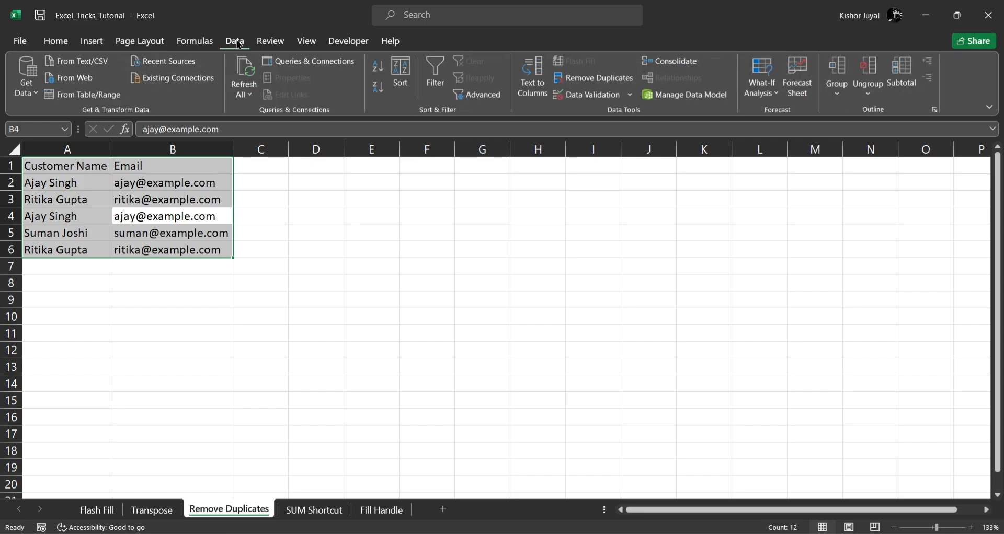
left_click(585, 79)
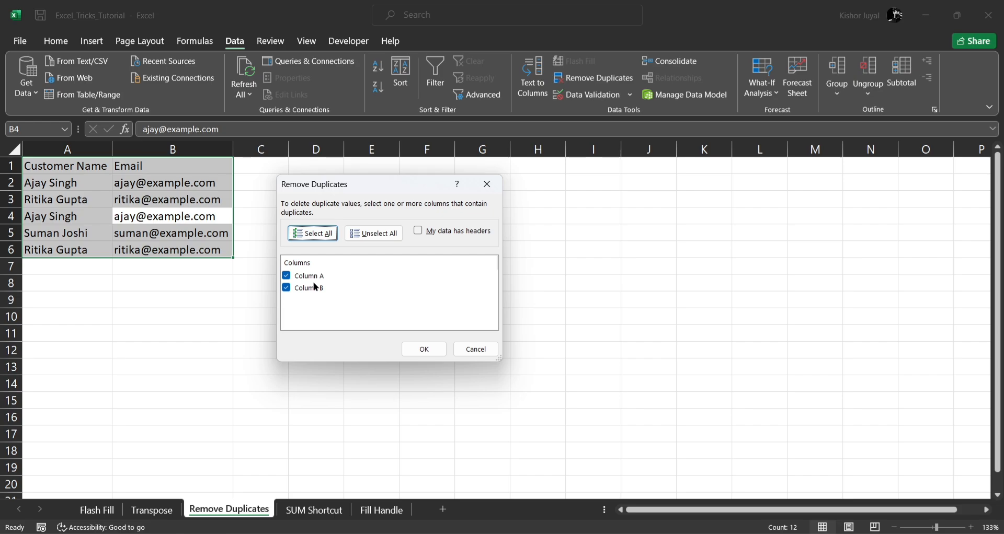
left_click(418, 349)
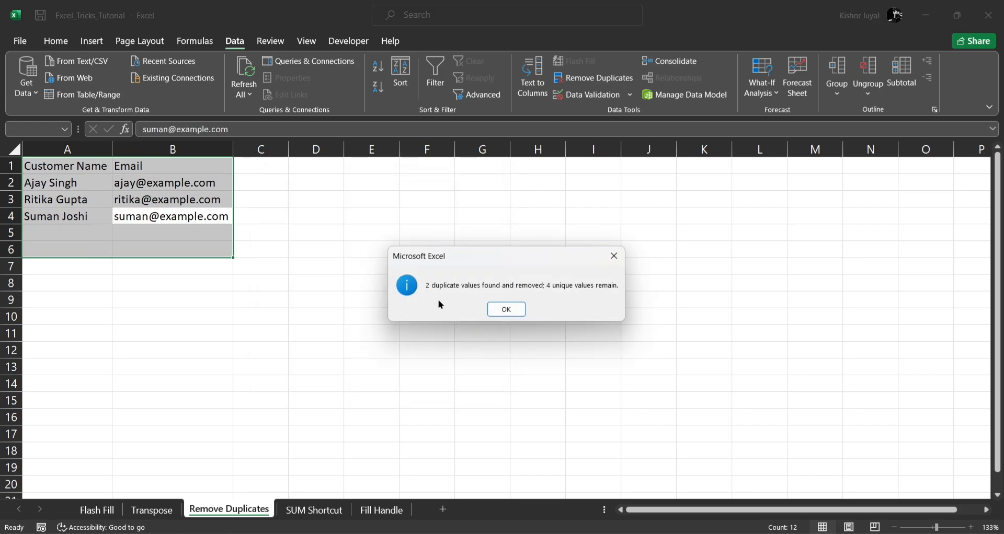
left_click(506, 310)
left_click(359, 278)
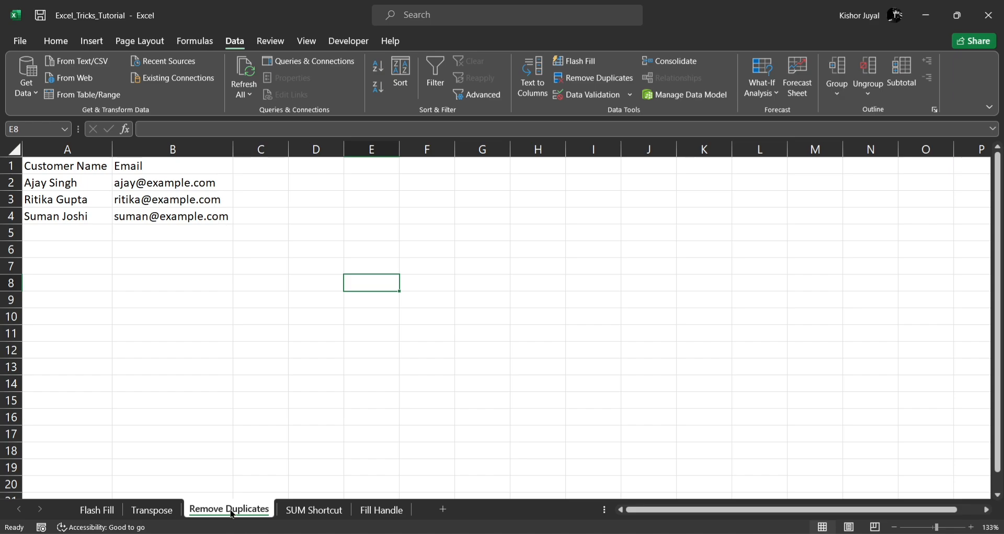
Step: Open the SUM Shortcut sheet and examine the values in the Sales and Unit Price columns
left_click(311, 510)
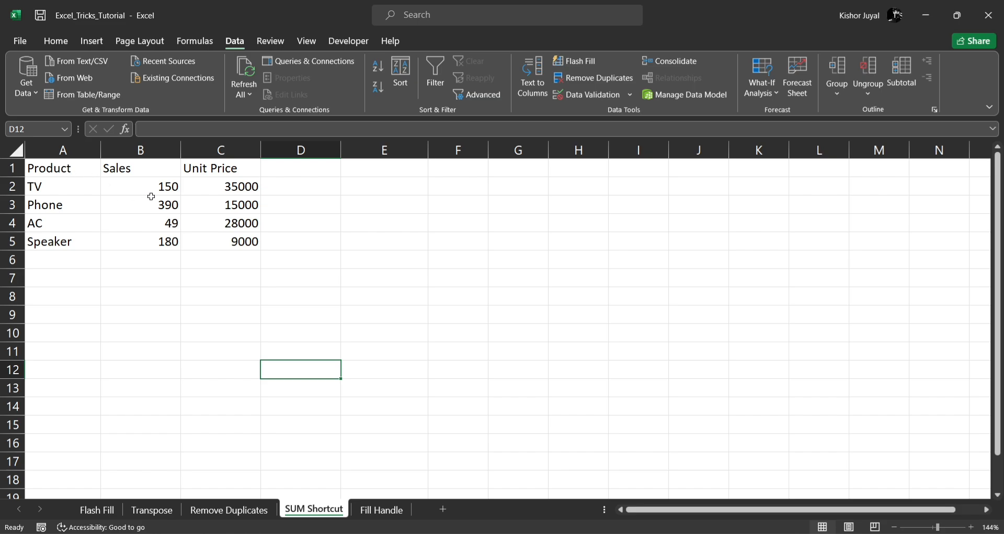
left_click_drag(153, 186, 154, 246)
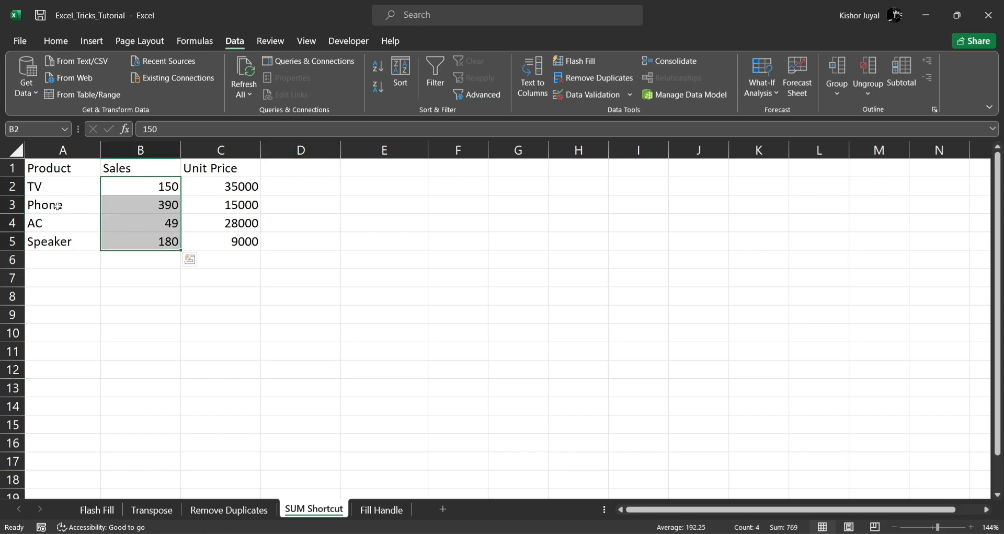
left_click_drag(248, 183, 238, 244)
left_click(166, 259)
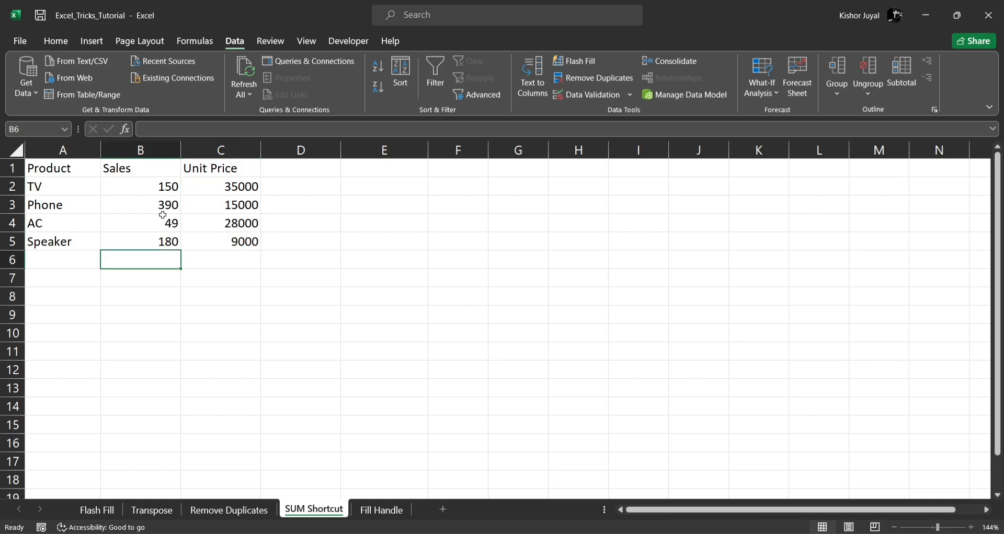
left_click_drag(160, 189, 162, 245)
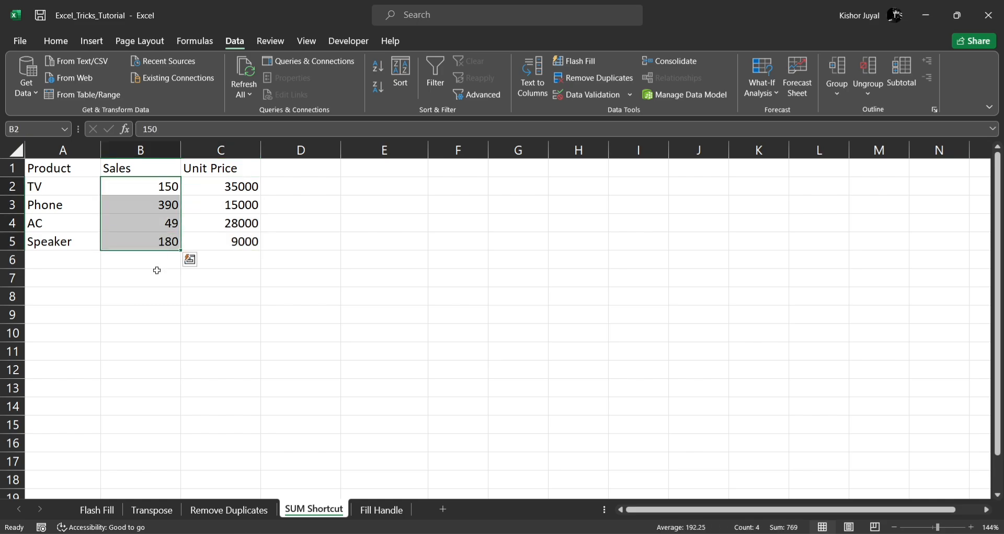
left_click(158, 264)
type("=")
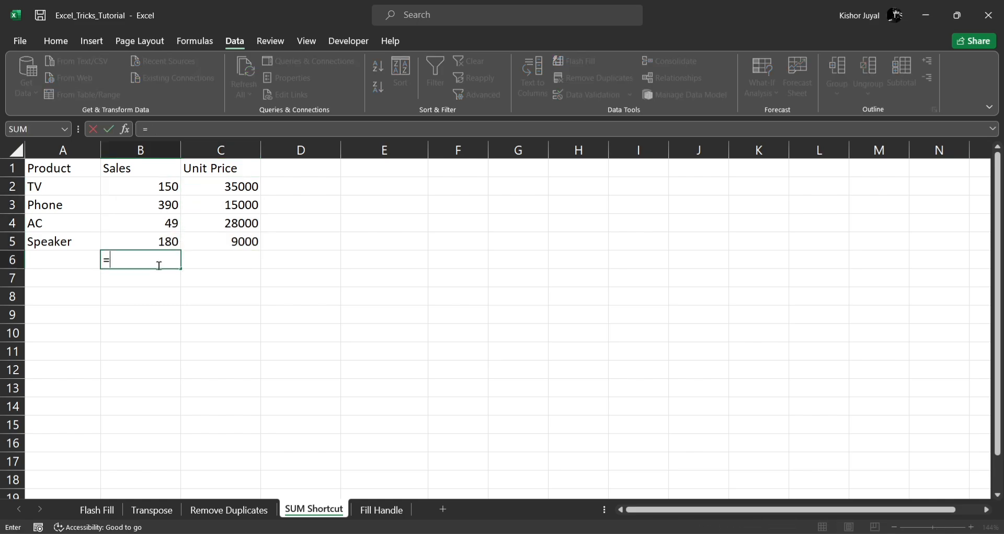
left_click(162, 187)
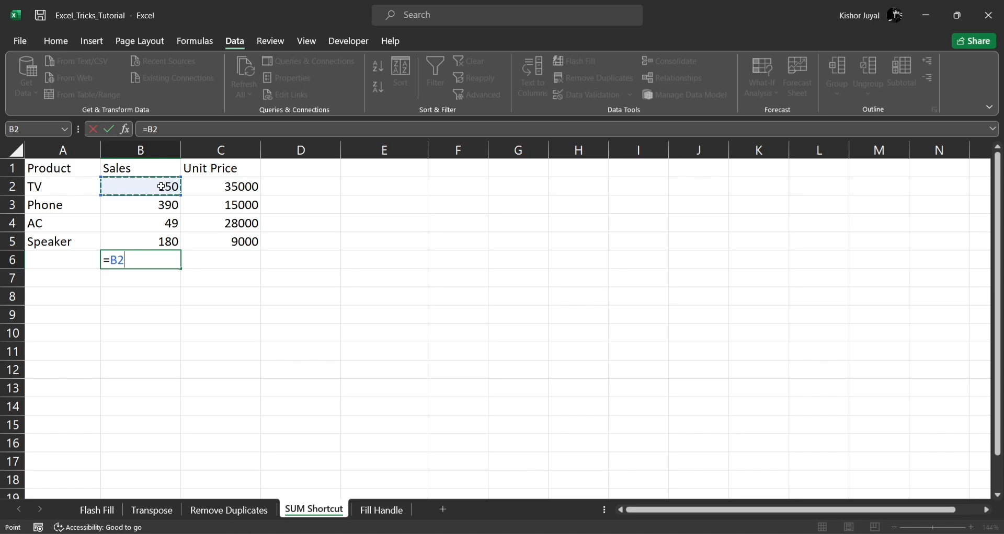
type("+")
key("Escape")
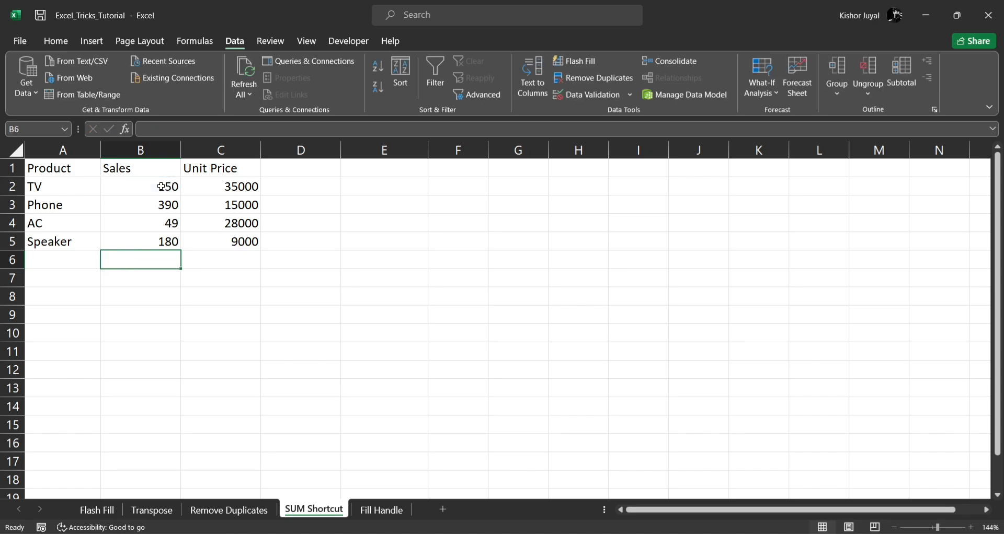
Step: Try to total the Sales values B2:B5 in cell B6 with a sum formula, and clear the cell
type("=sum")
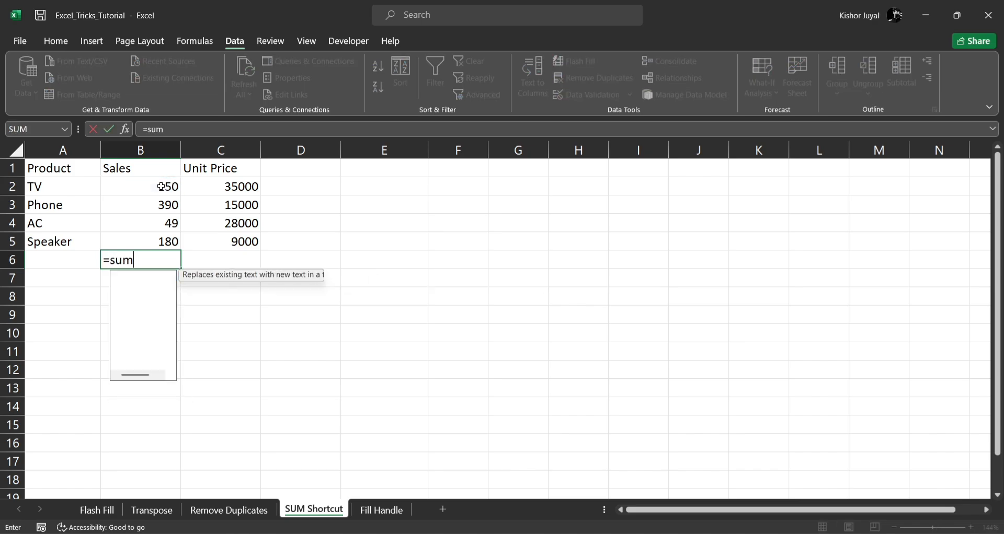
left_click_drag(169, 190, 166, 246)
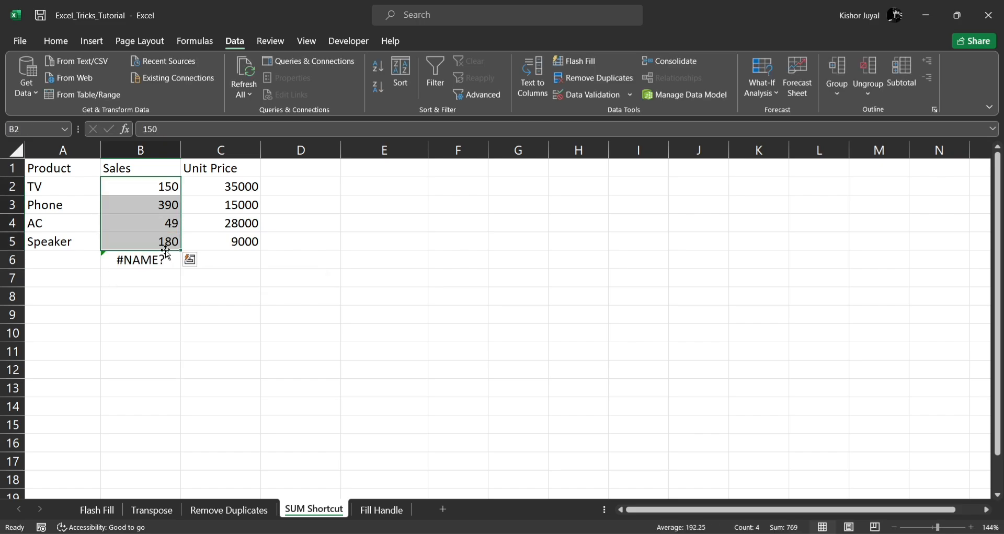
left_click(165, 257)
key("Delete")
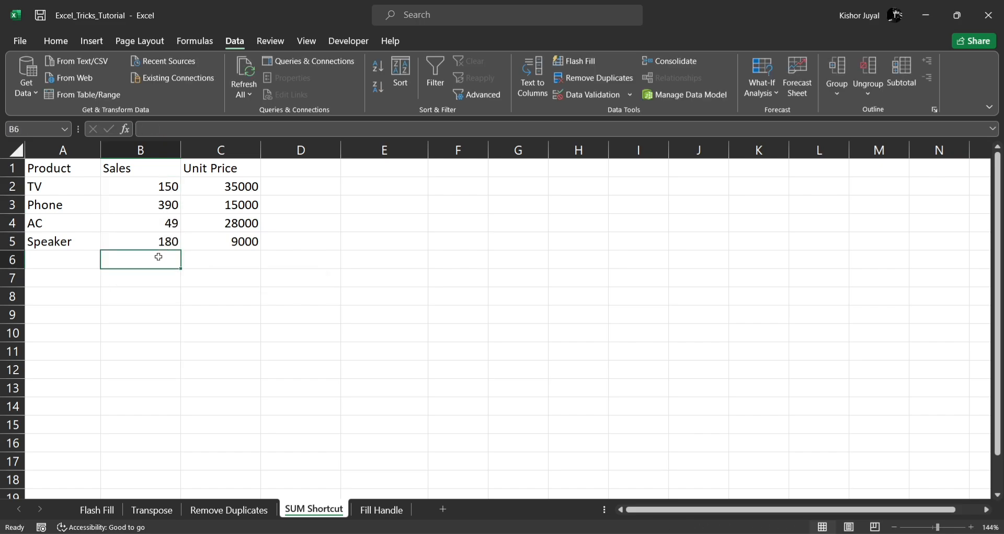
Step: Total the Sales values B2:B5 in cell B6 and the Unit Price values C2:C5 in cell C6 with AutoSum
key("alt+equal")
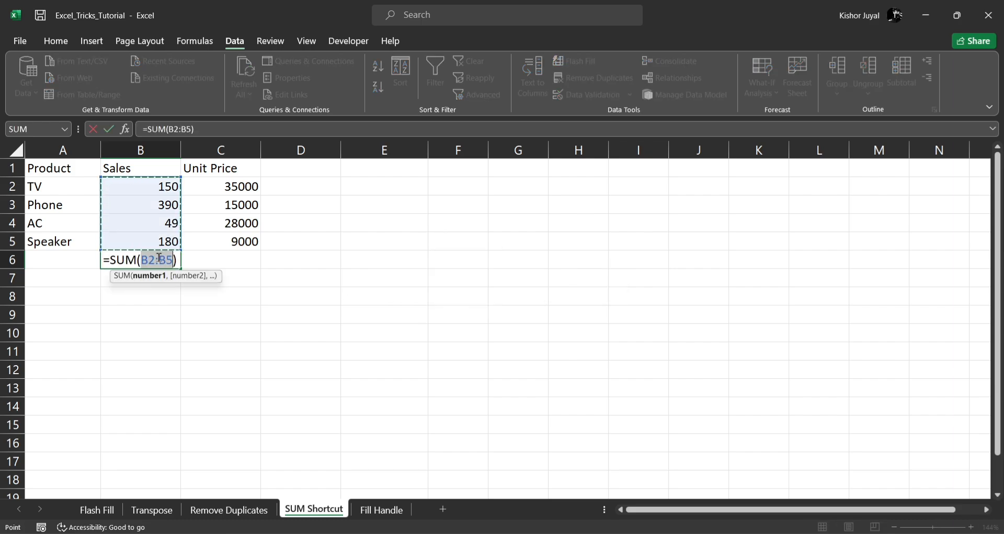
key("Return")
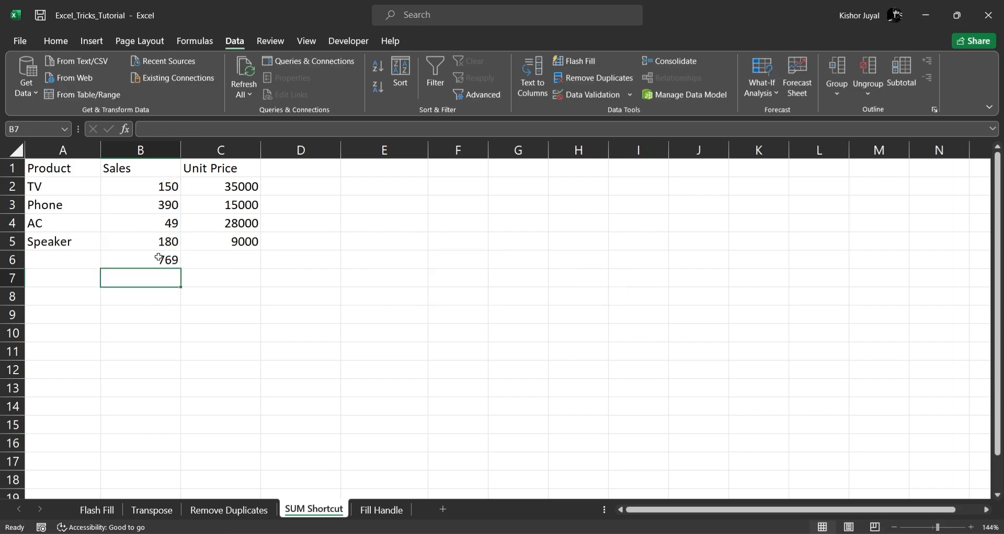
left_click(172, 261)
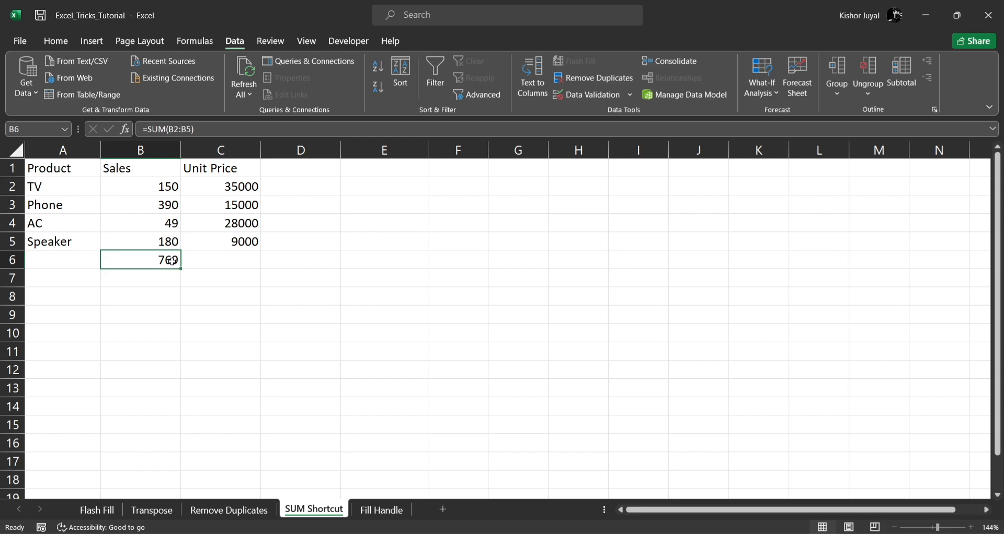
left_click(218, 261)
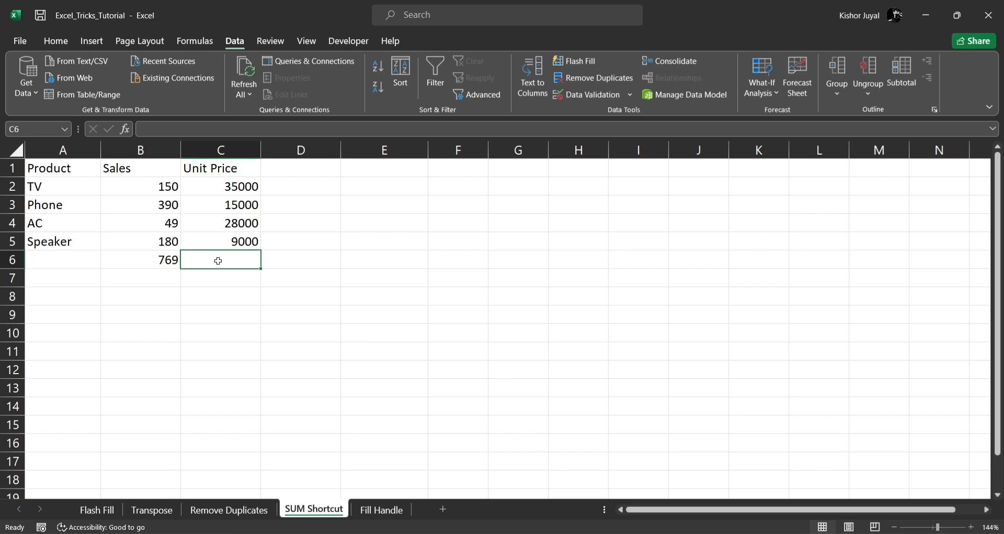
key("alt+equal")
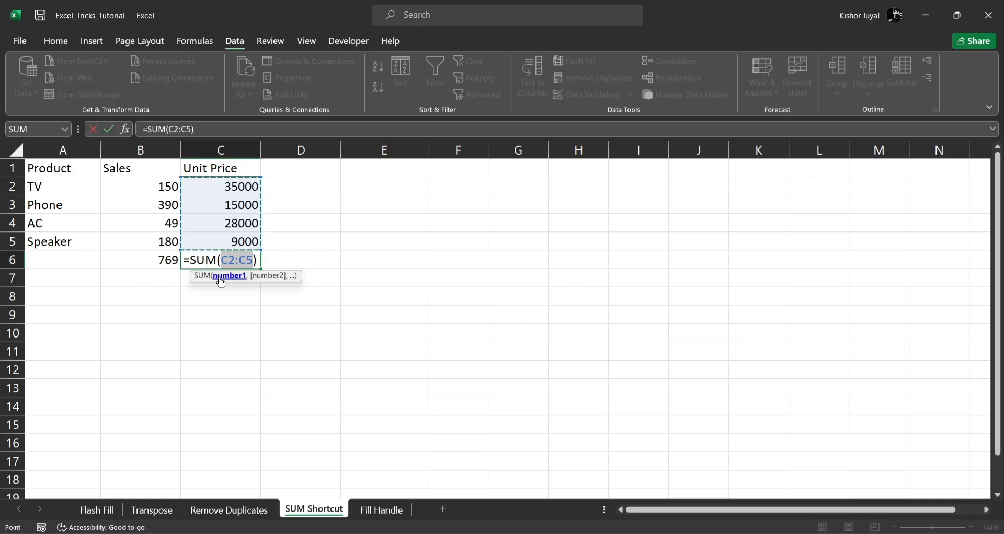
key("Return")
Step: On the Fill Handle sheet, calculate the TV revenue in cell D2 with =C2*B2, review the formula and keep D2 selected
left_click(305, 328)
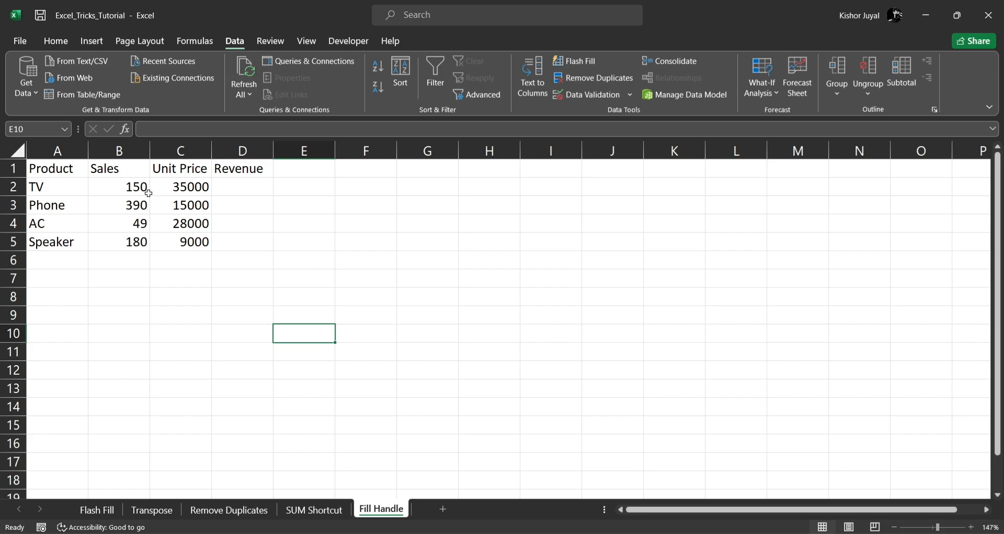
left_click(237, 186)
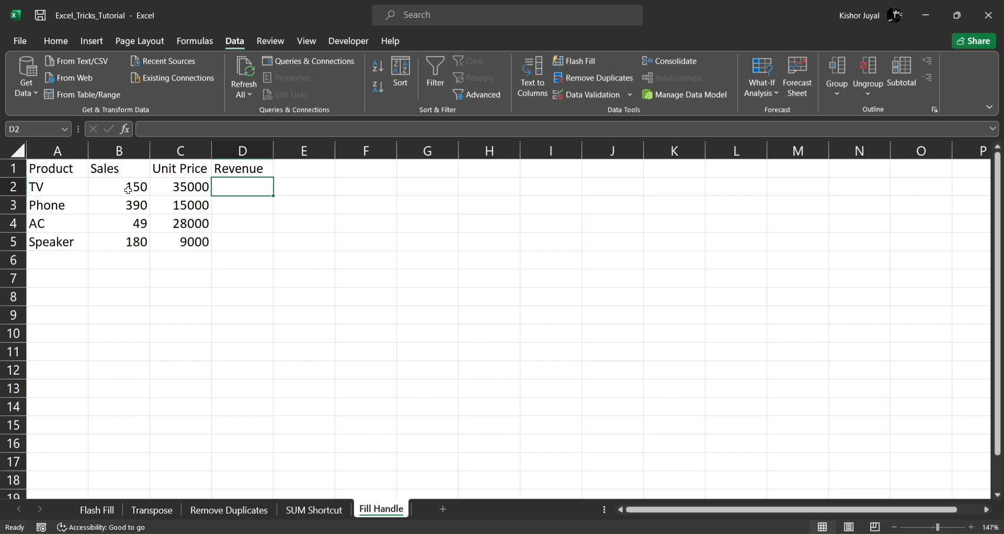
type("=")
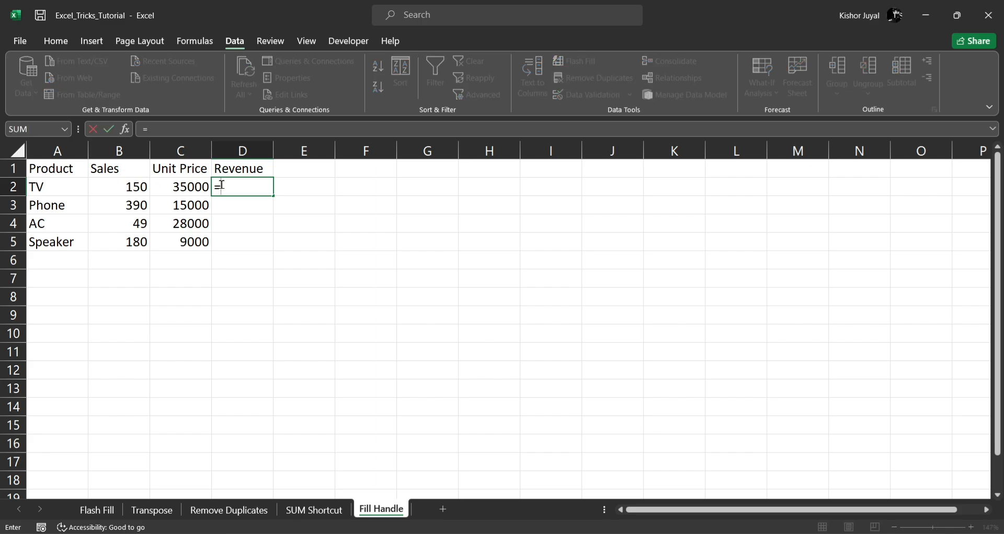
key("Left")
type("*")
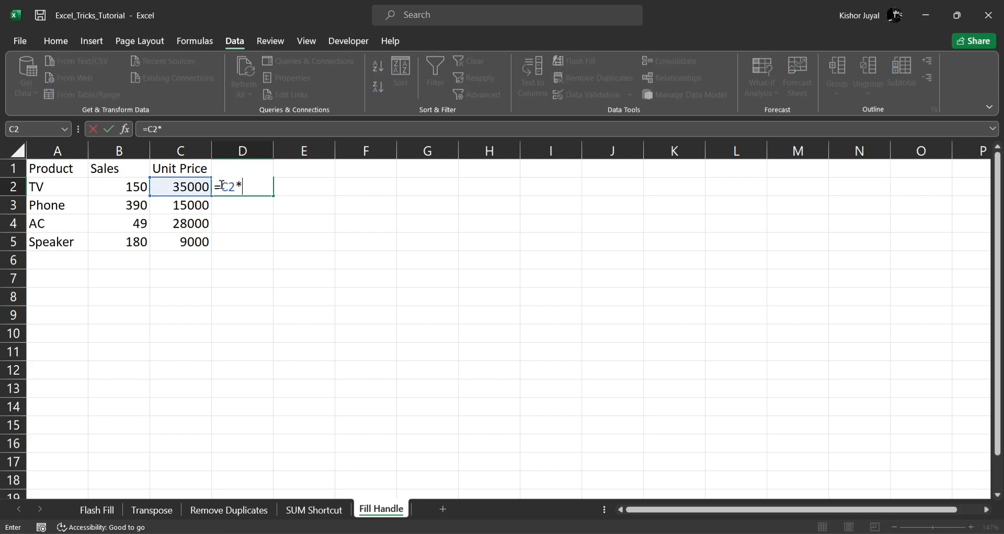
key("Left")
key("Left")
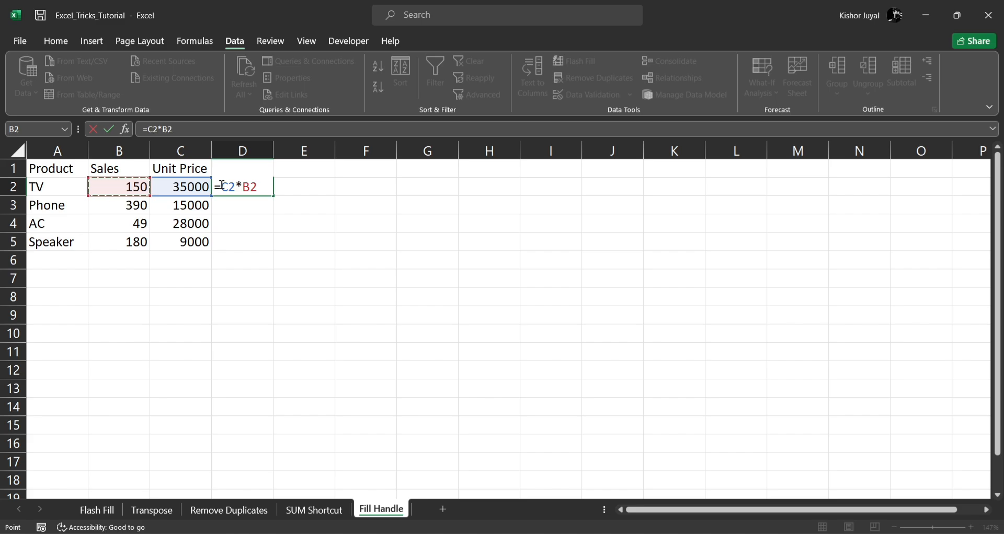
key("Return")
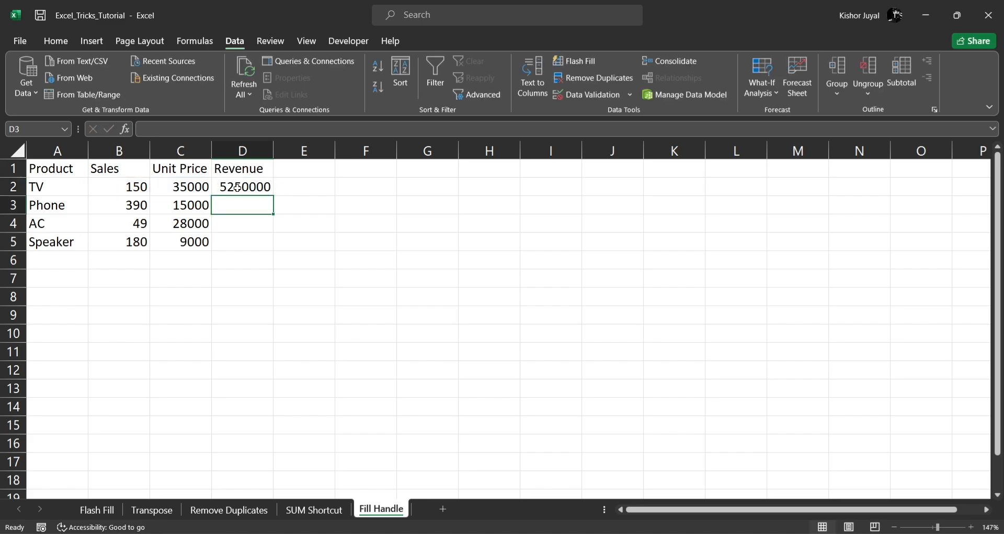
left_click(225, 187)
double_click(225, 187)
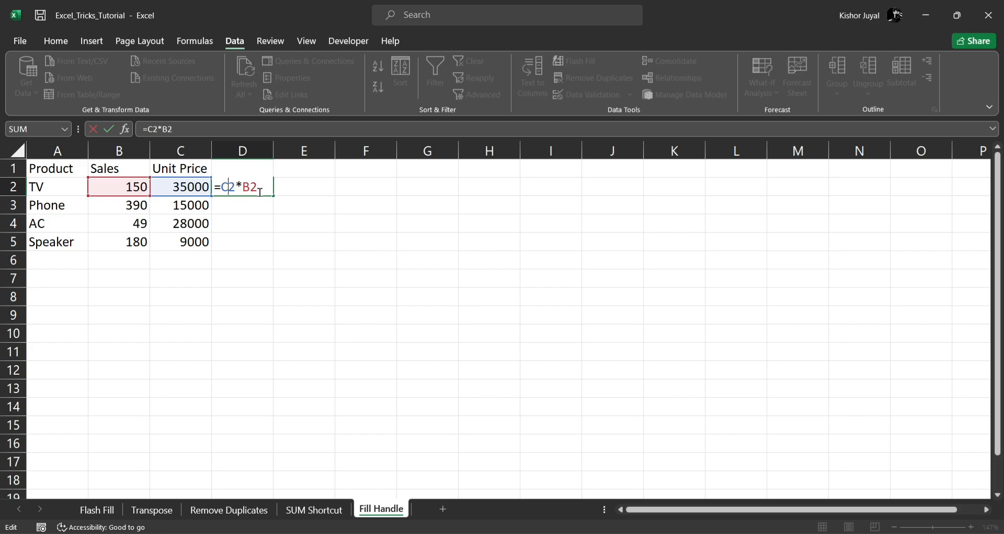
key("ctrl+Return")
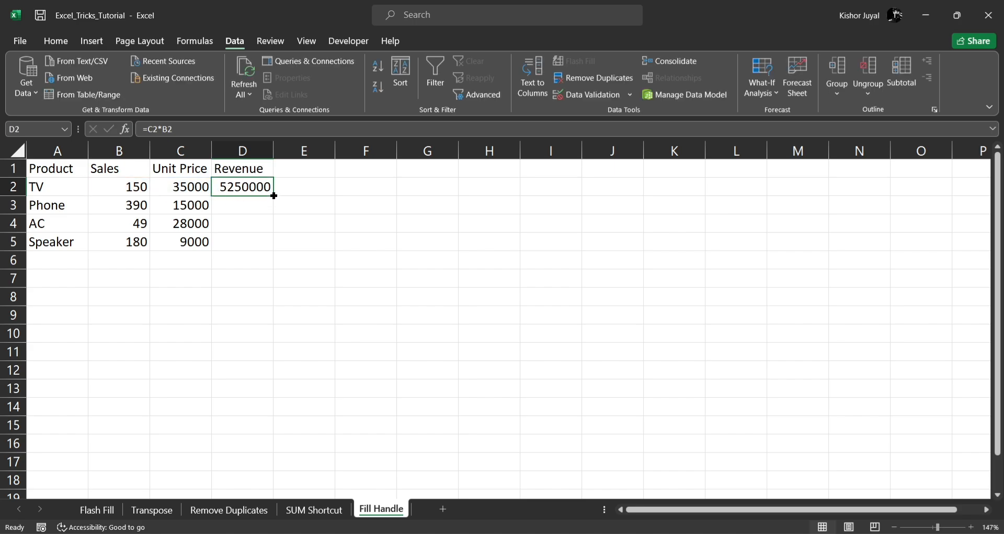
Step: Try to fill the D2 revenue formula down to D7 and then far down column D, undoing each fill
left_click_drag(272, 196, 268, 290)
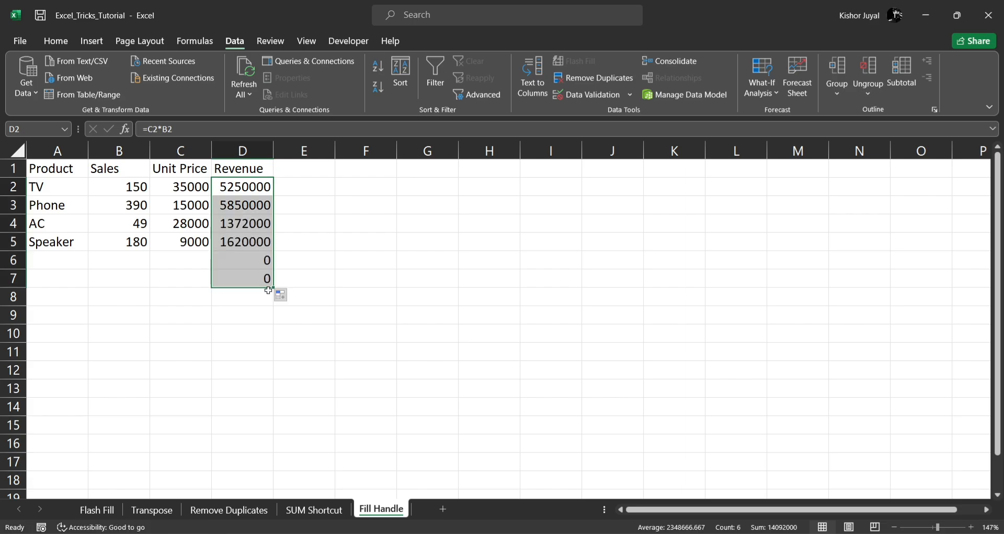
key("ctrl+z")
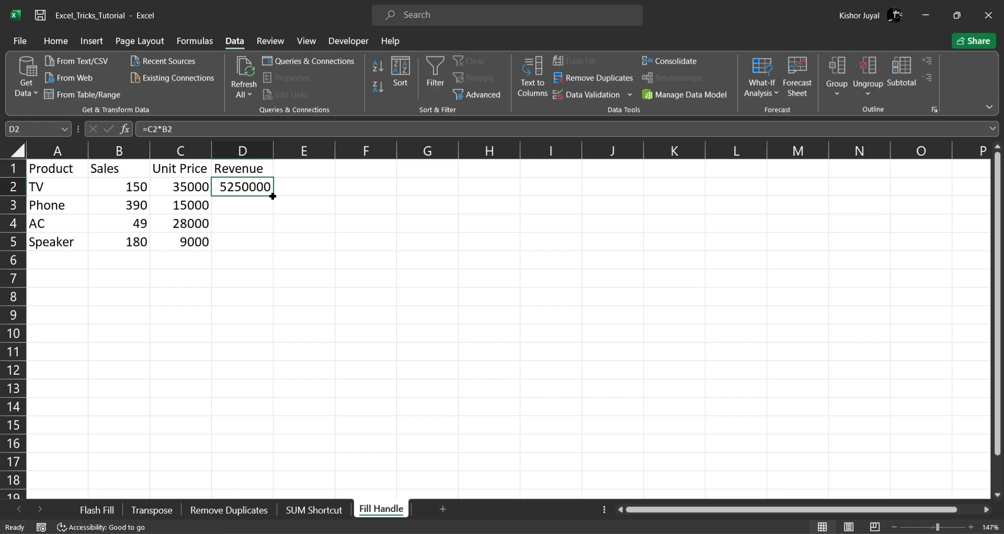
left_click_drag(273, 197, 241, 201)
scroll(236, 291, "up", 20)
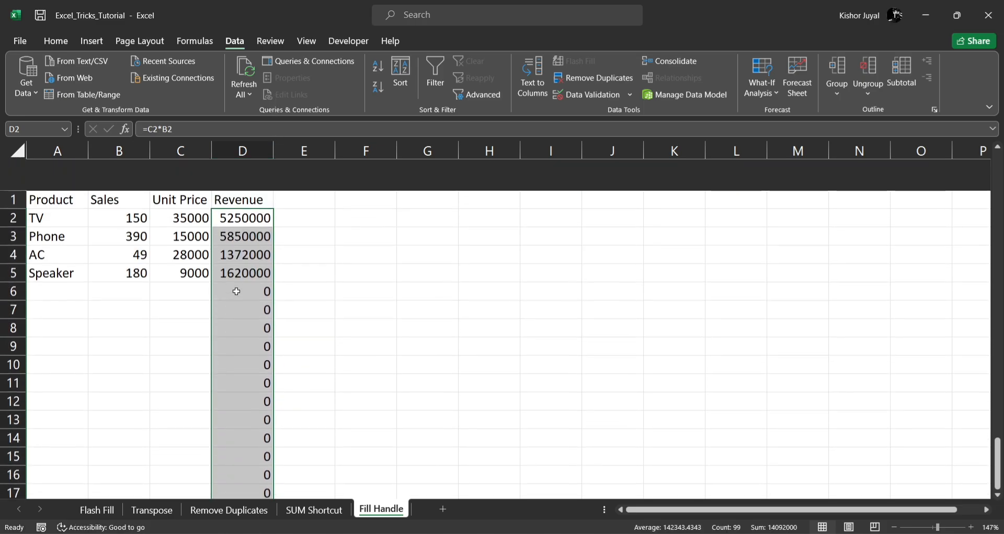
key("ctrl+z")
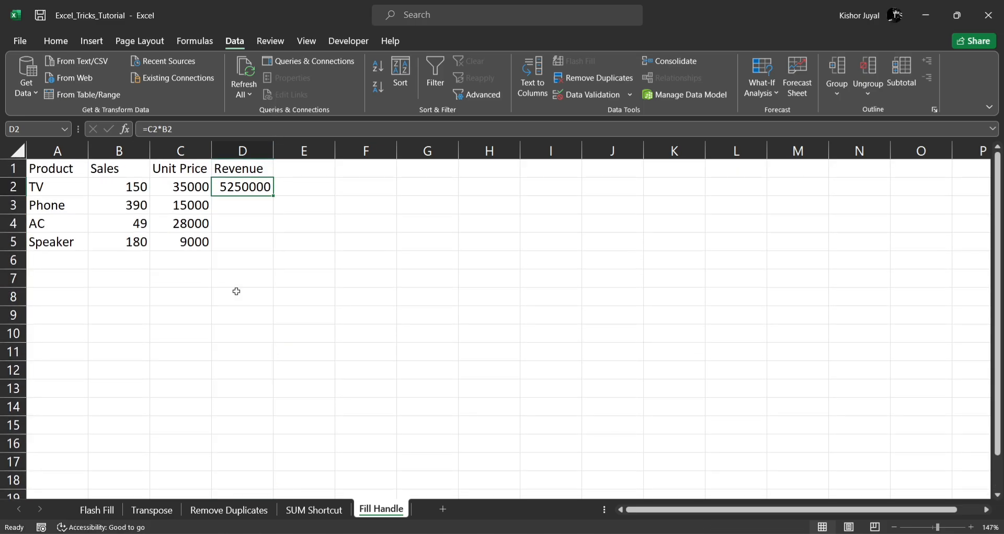
Step: Auto-fill the D2 revenue formula down to the last product row, D5, and check the formulas in the Revenue column
double_click(274, 196)
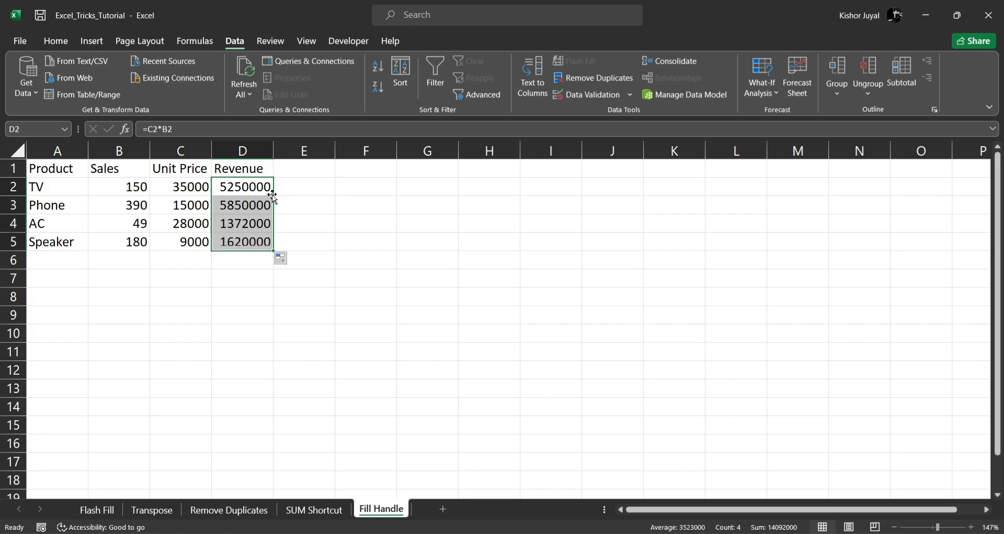
left_click(257, 256)
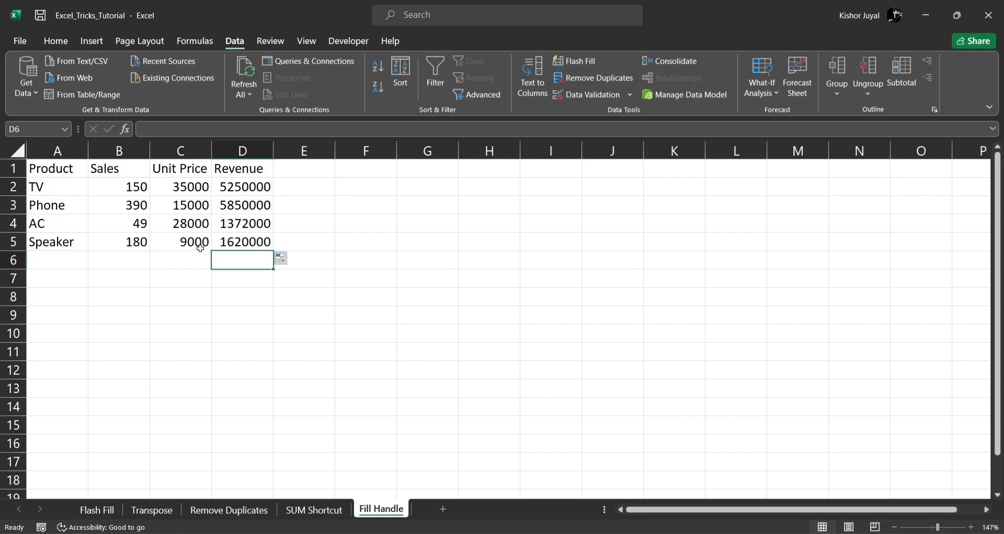
double_click(258, 188)
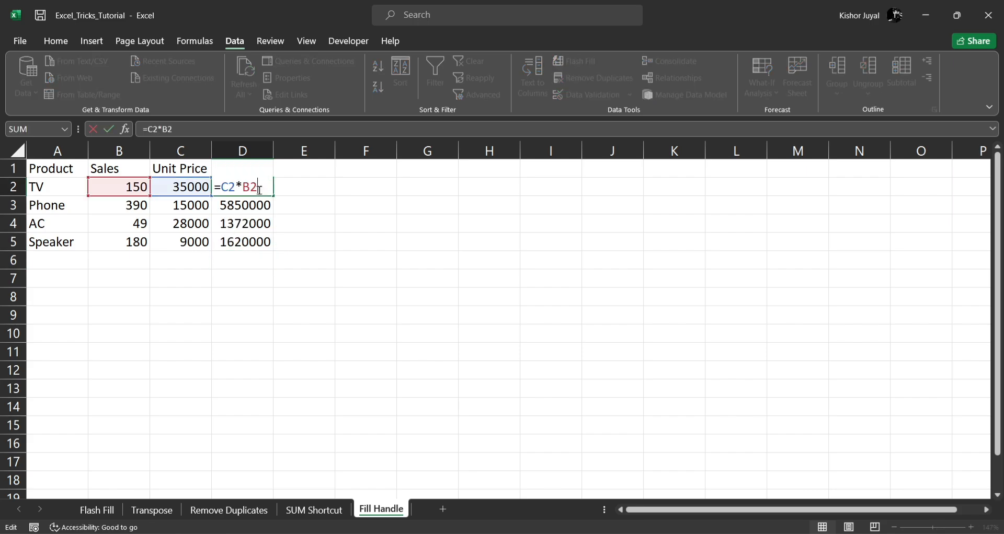
double_click(251, 205)
double_click(250, 229)
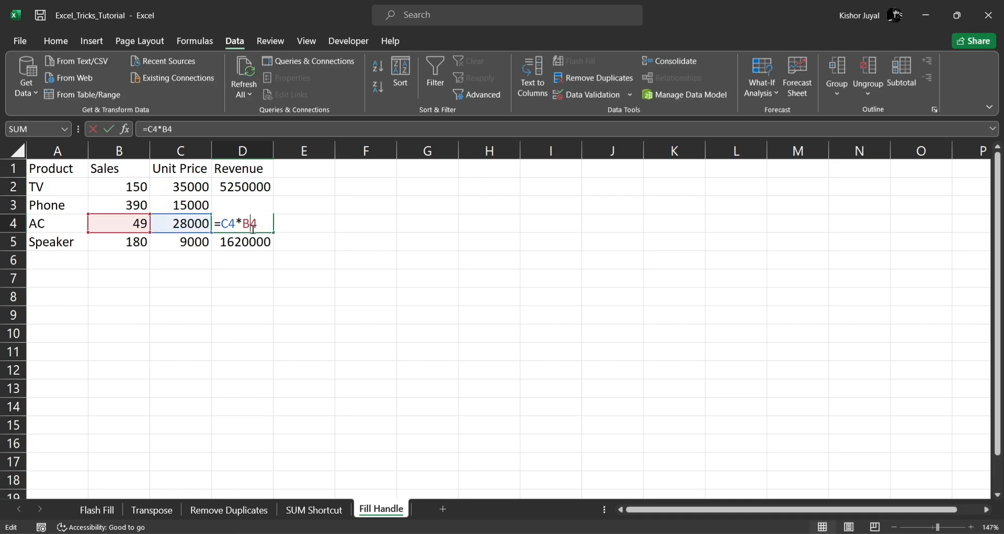
left_click(248, 237)
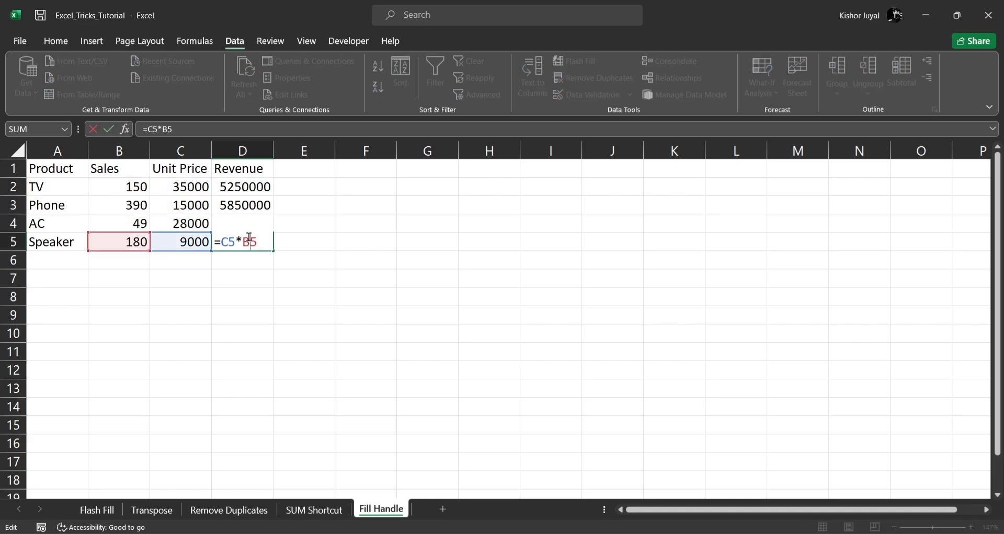
key("ctrl+Return")
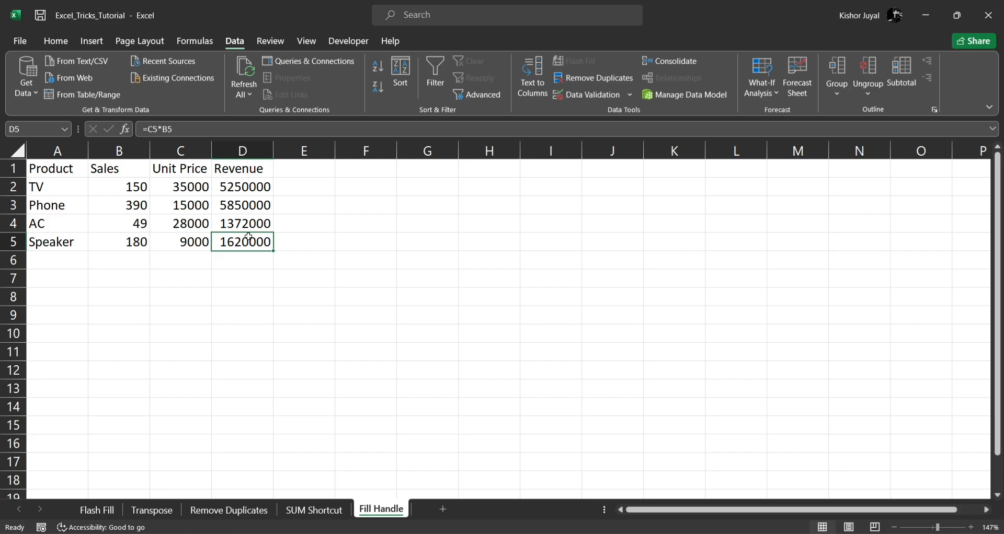